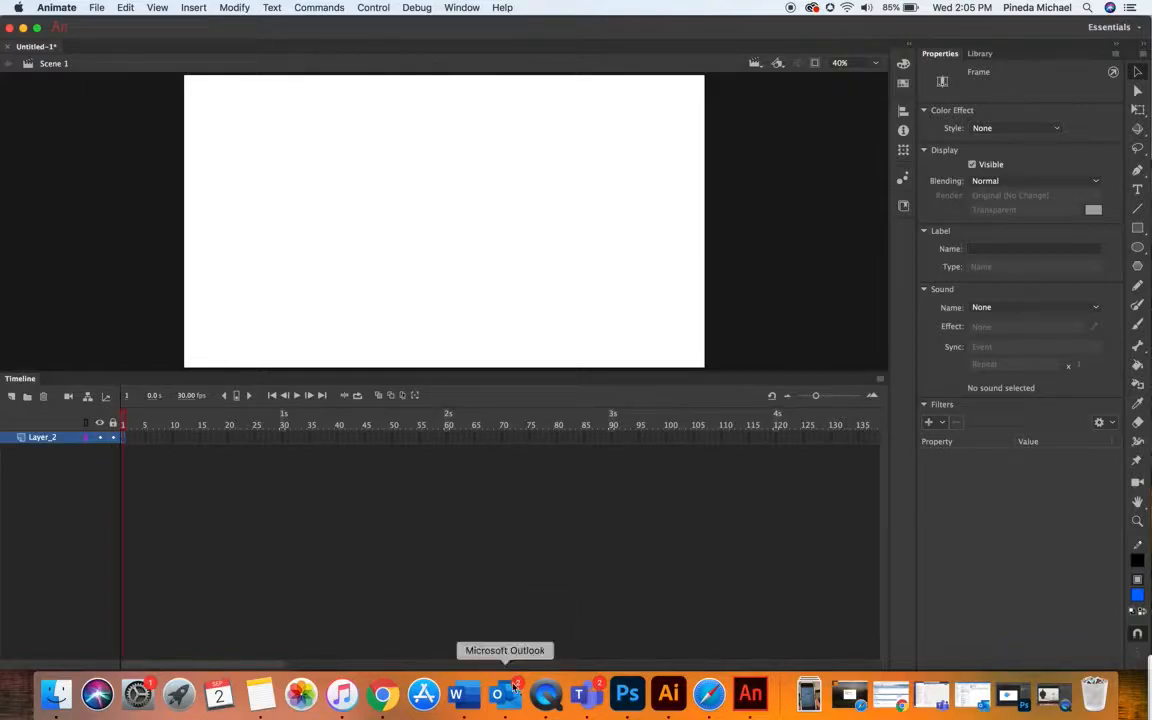
# Switch to Photoshop and rename the blue circle's layer in Bird.psd as Head.
pyautogui.click(627, 697)
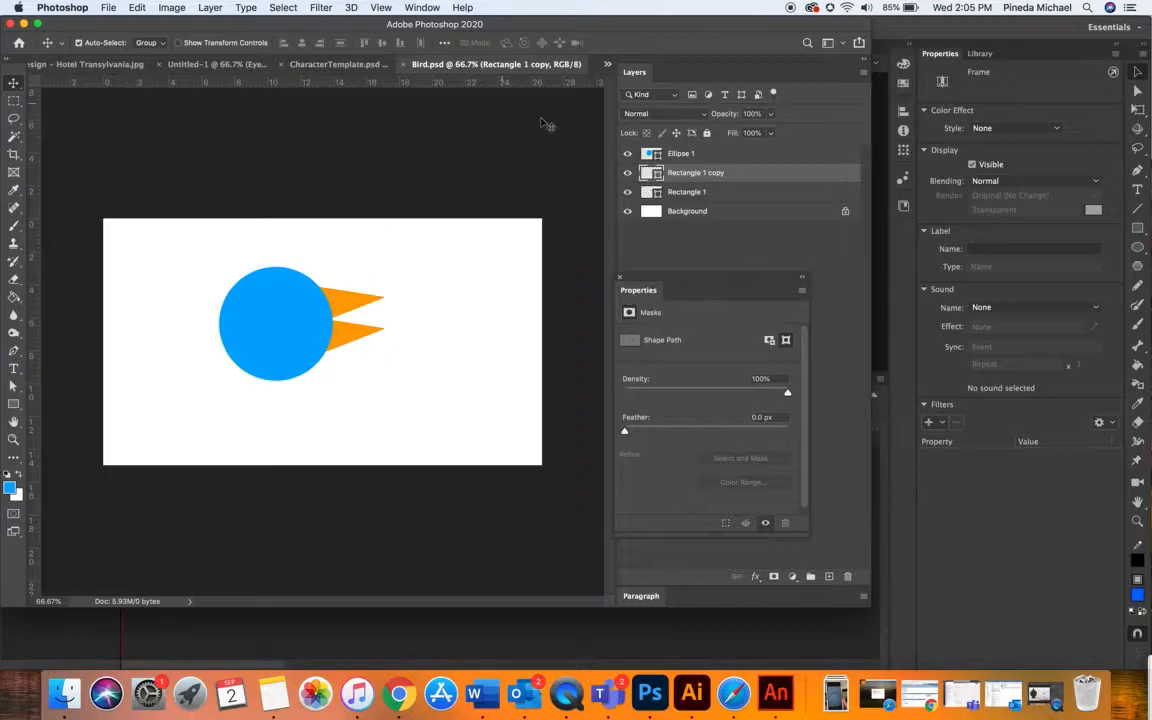
pyautogui.doubleClick(680, 153)
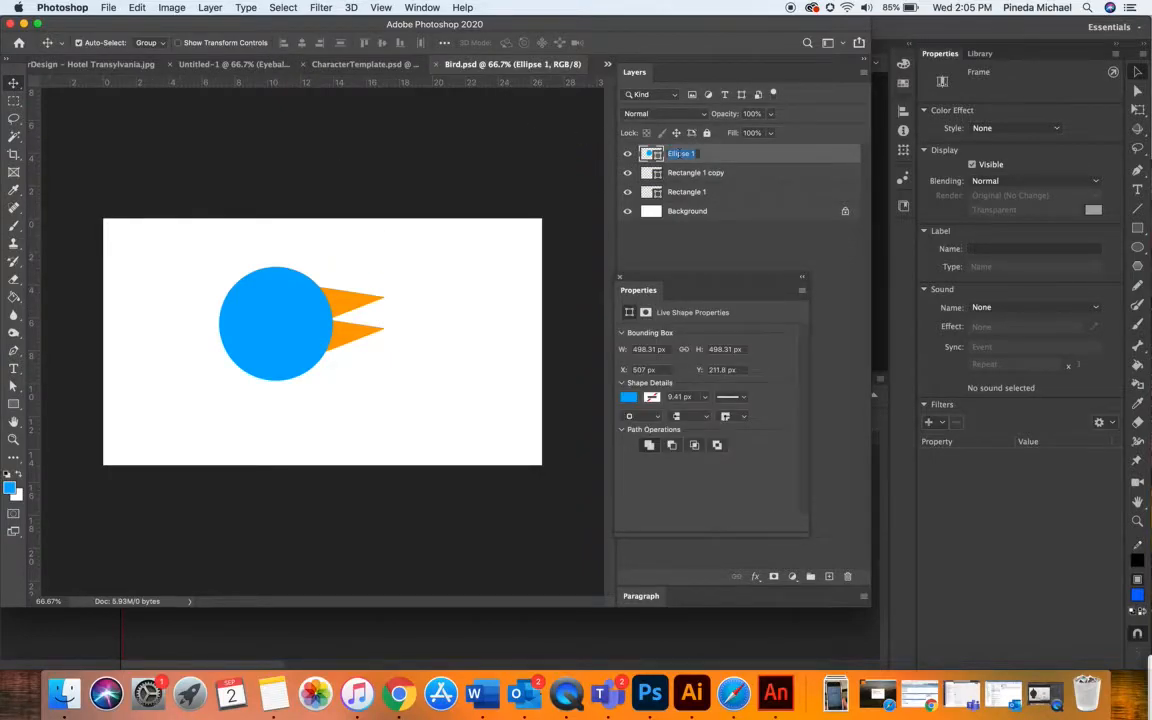
pyautogui.write('Head')
pyautogui.press('Return')
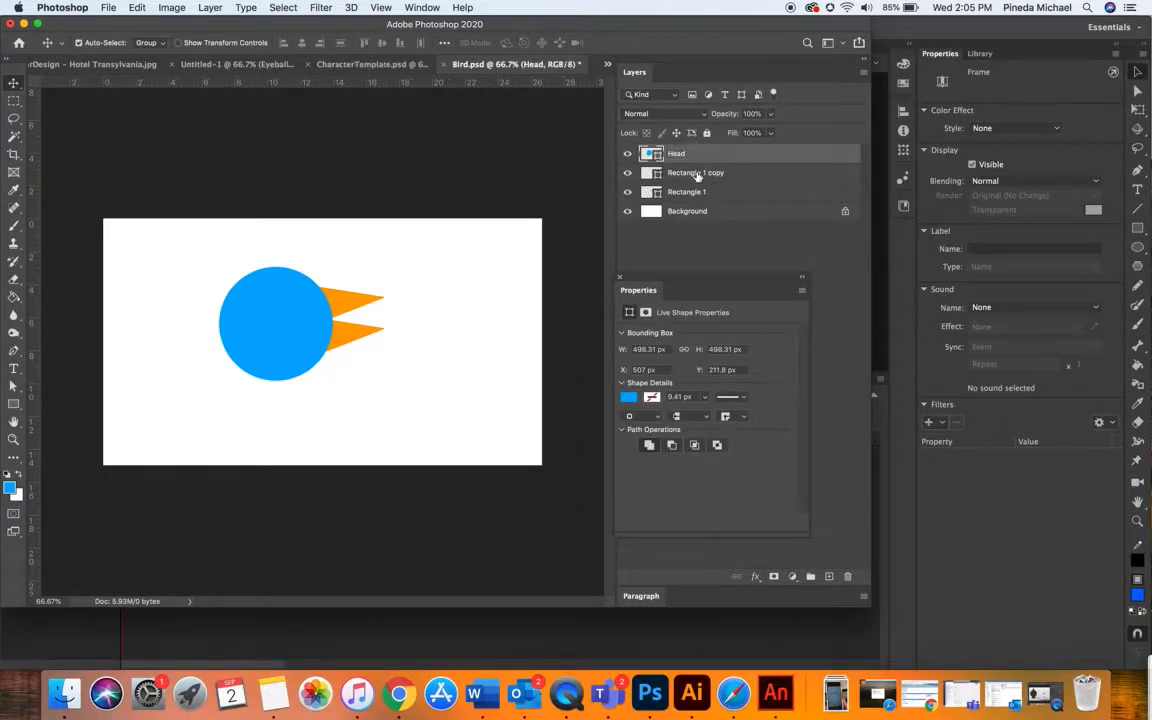
# Rename the Rectangle 1 copy layer as Bottom Beak and the Rectangle 1 layer as Top Beak.
pyautogui.click(645, 172)
pyautogui.click(627, 173)
pyautogui.click(627, 173)
pyautogui.doubleClick(695, 172)
pyautogui.write('Bottom Beak')
pyautogui.press('Return')
pyautogui.doubleClick(688, 192)
pyautogui.write('Top Beak')
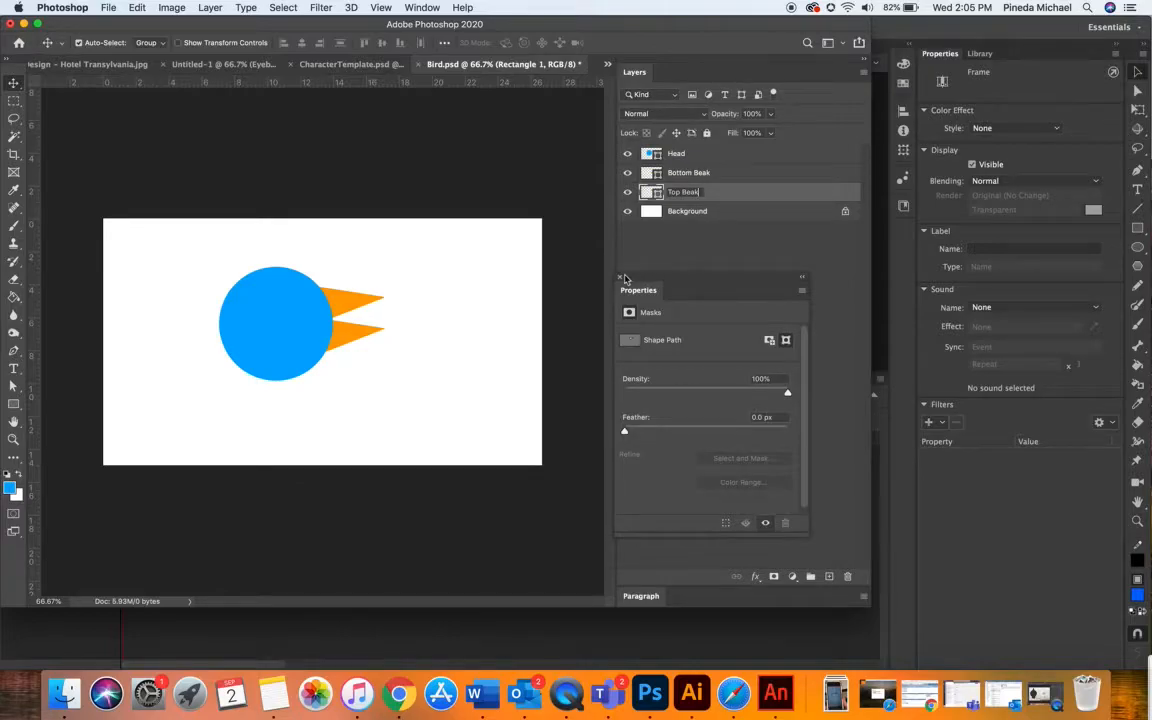
pyautogui.press('Return')
# Save Bird.psd with its renamed layers and return to the empty Animate document.
pyautogui.click(689, 260)
pyautogui.click(620, 281)
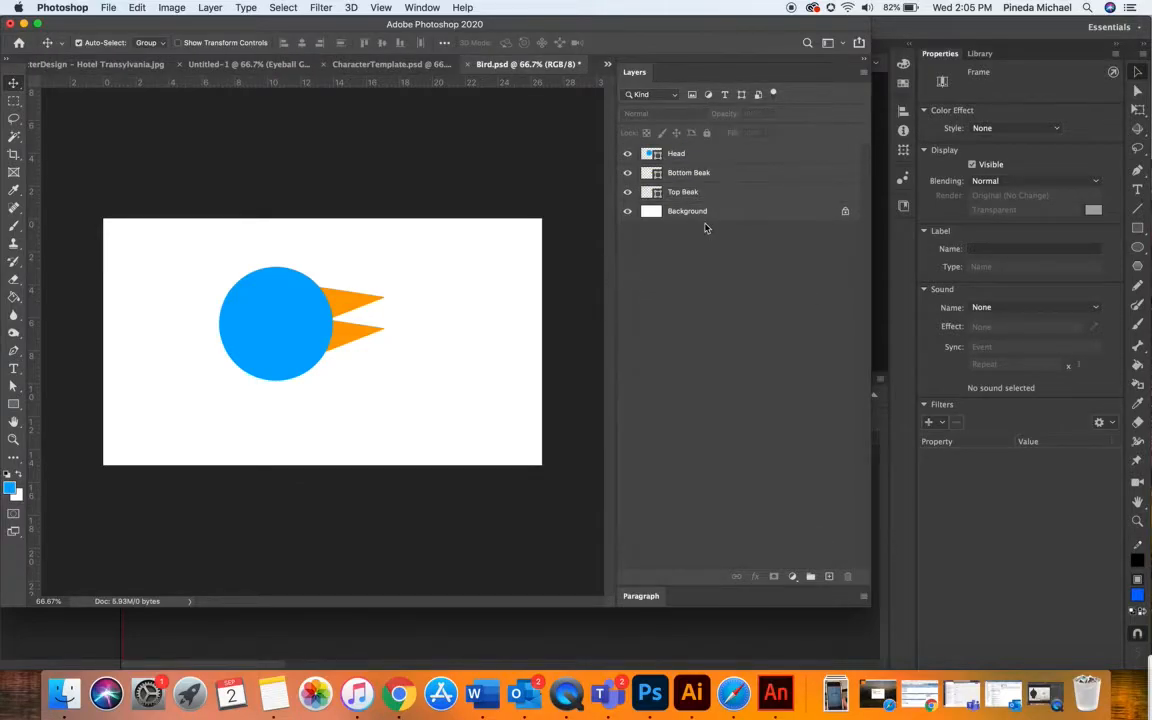
pyautogui.press('super+s')
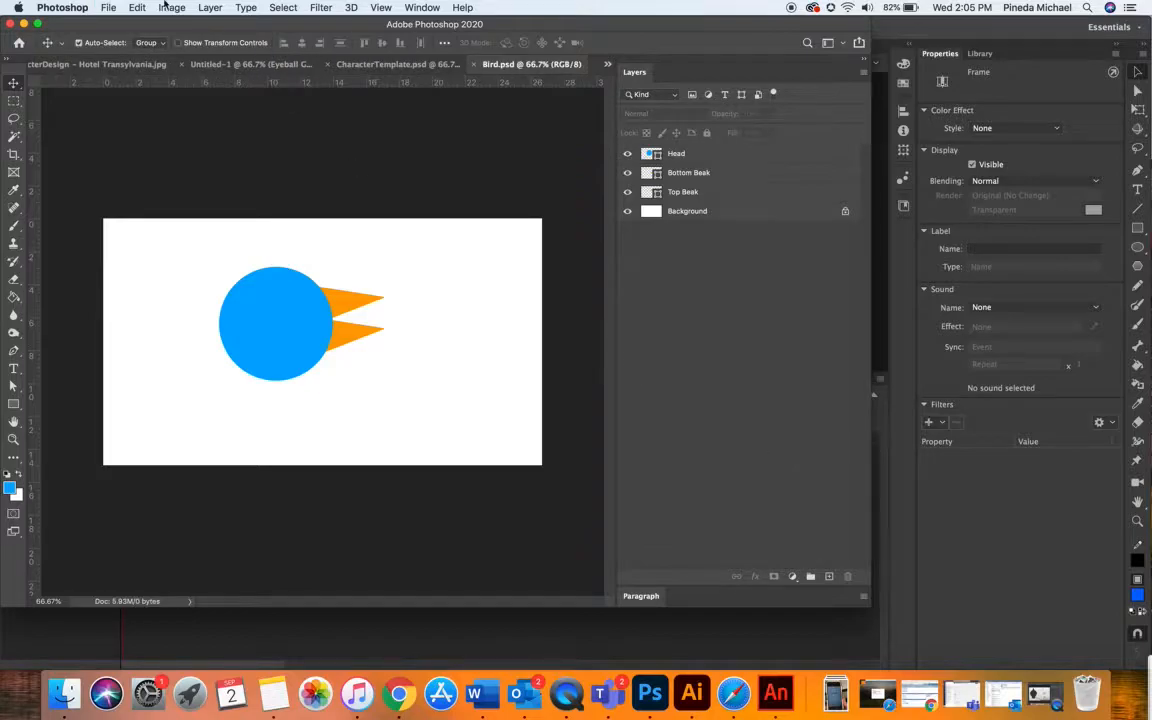
pyautogui.click(23, 24)
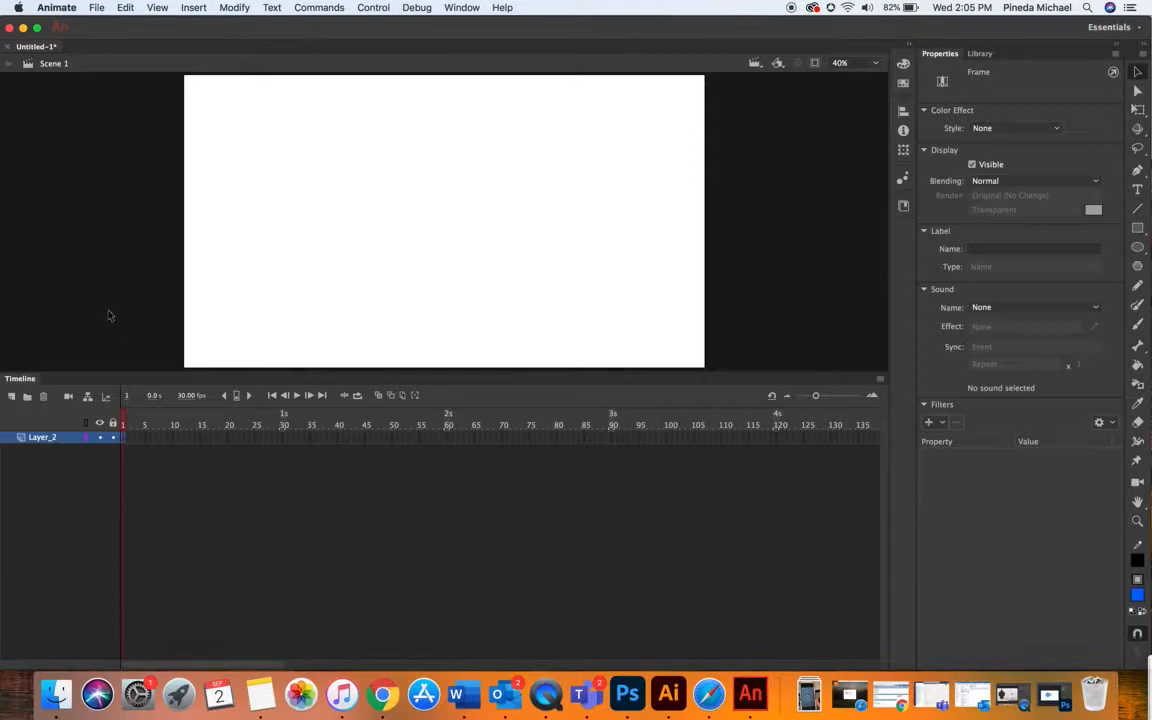
# Choose Bird.psd from the Desktop for import to the stage.
pyautogui.click(96, 7)
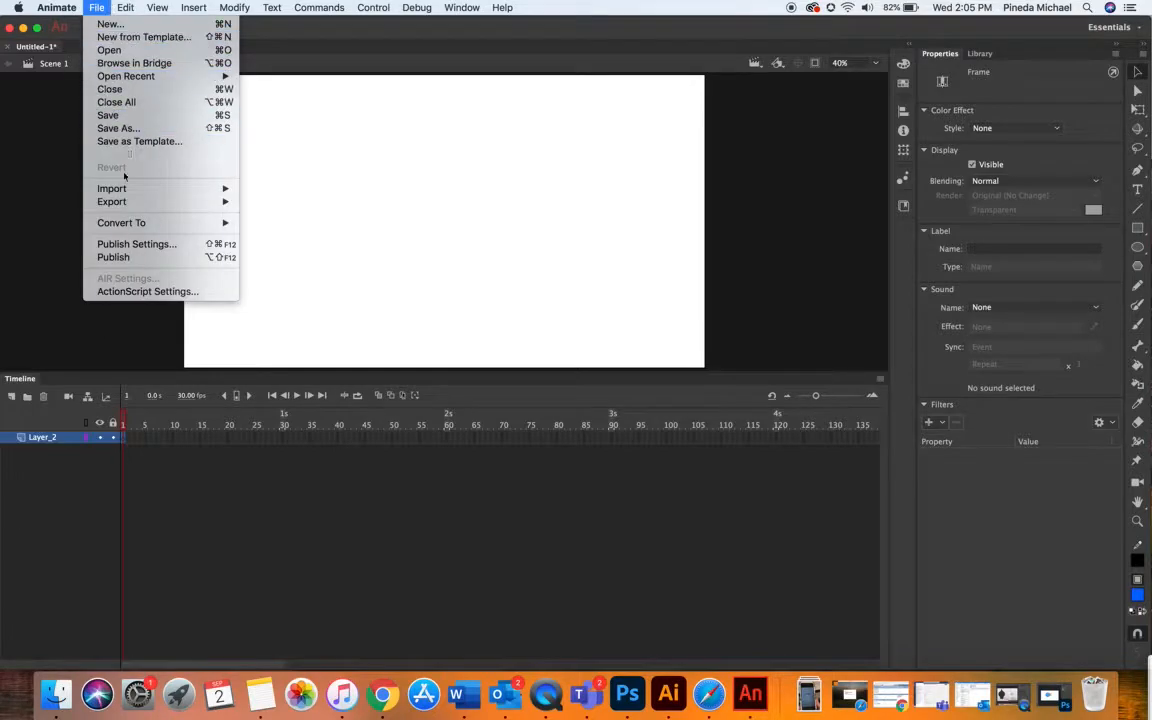
pyautogui.moveTo(126, 189)
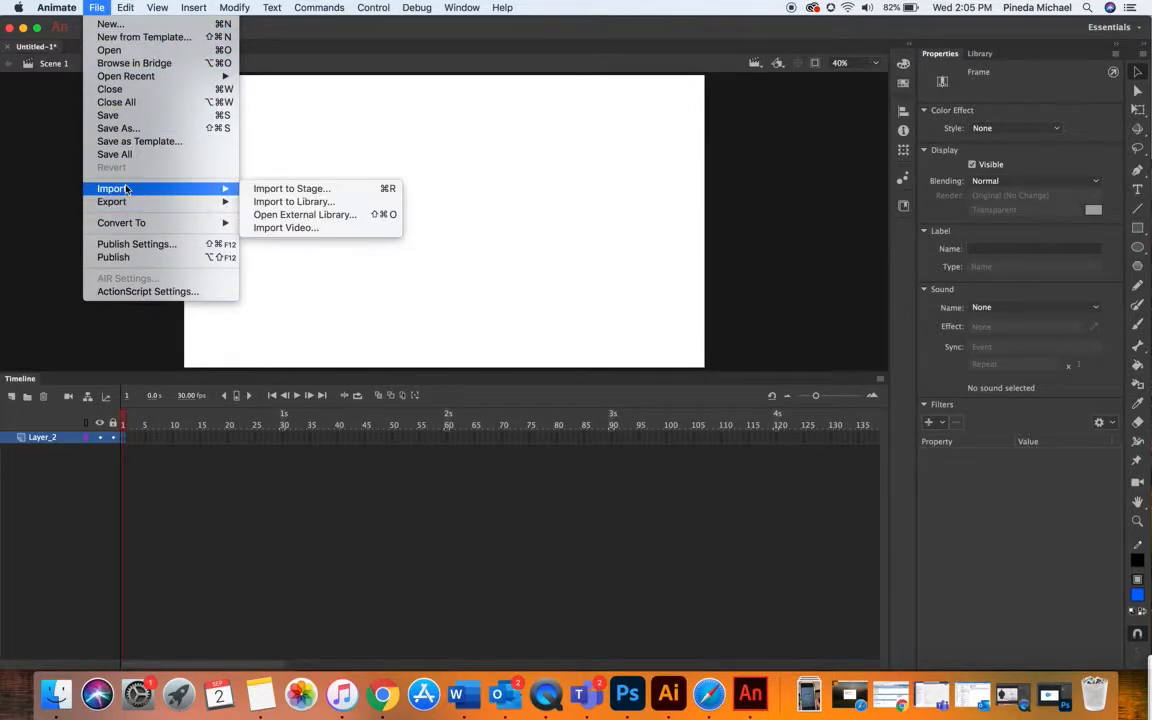
pyautogui.click(292, 189)
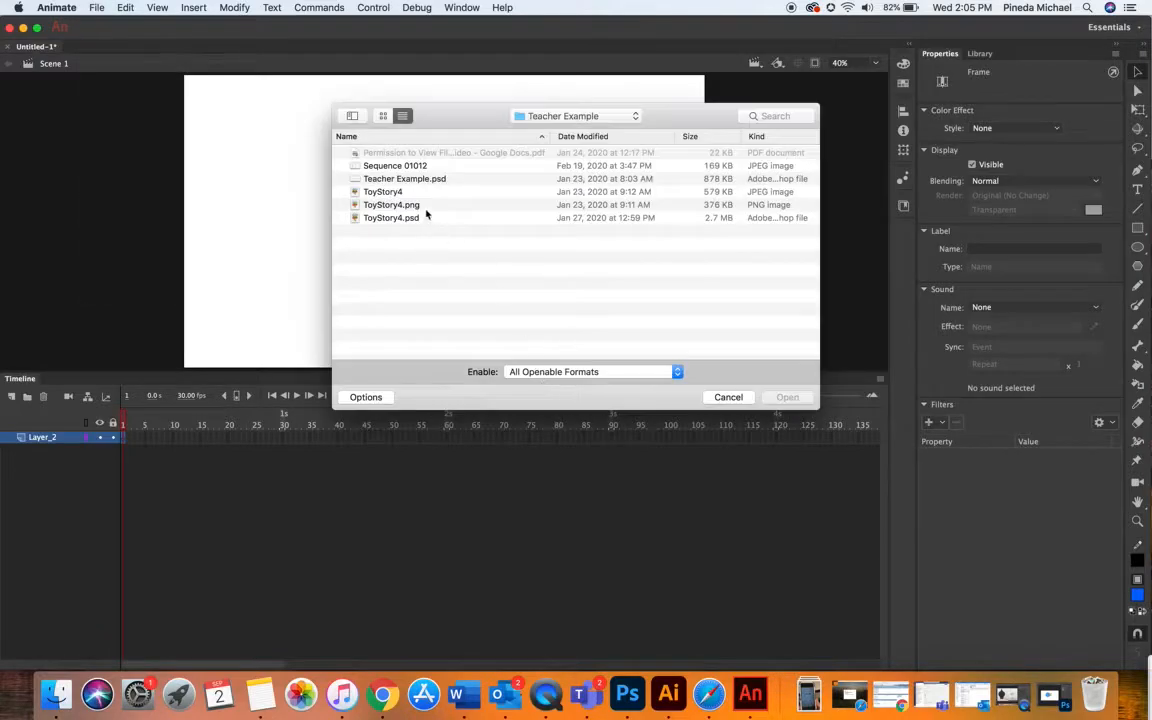
pyautogui.click(540, 116)
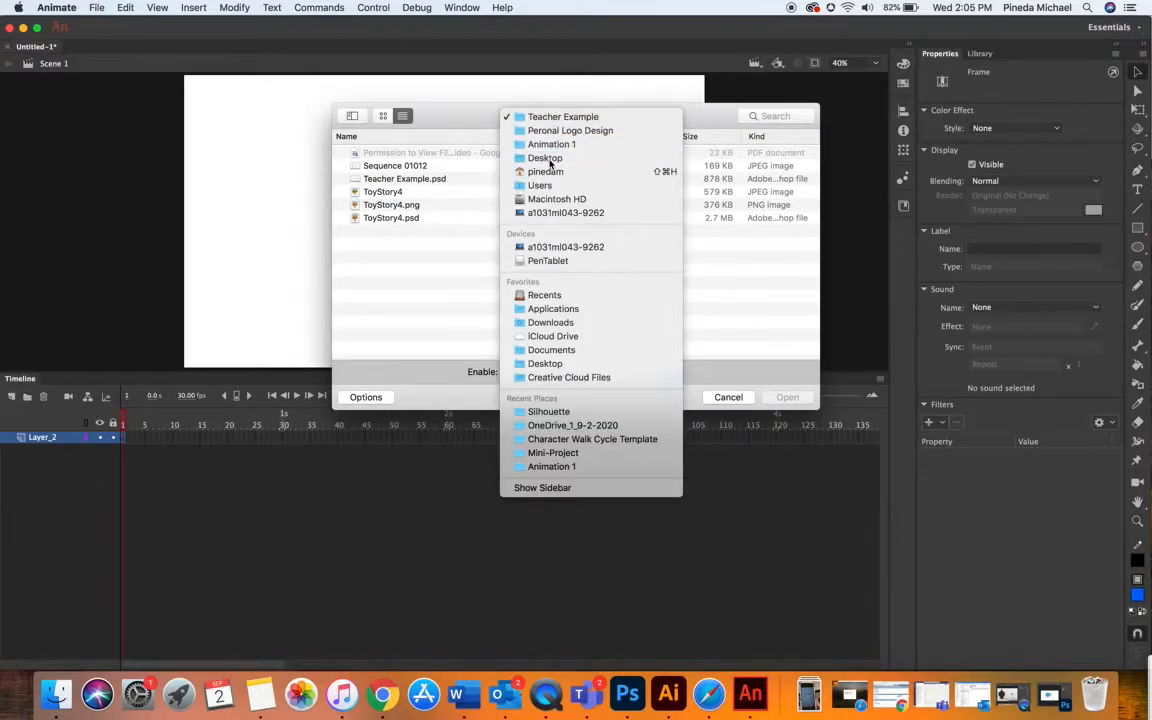
pyautogui.click(545, 158)
pyautogui.scroll(-10, 522, 287)
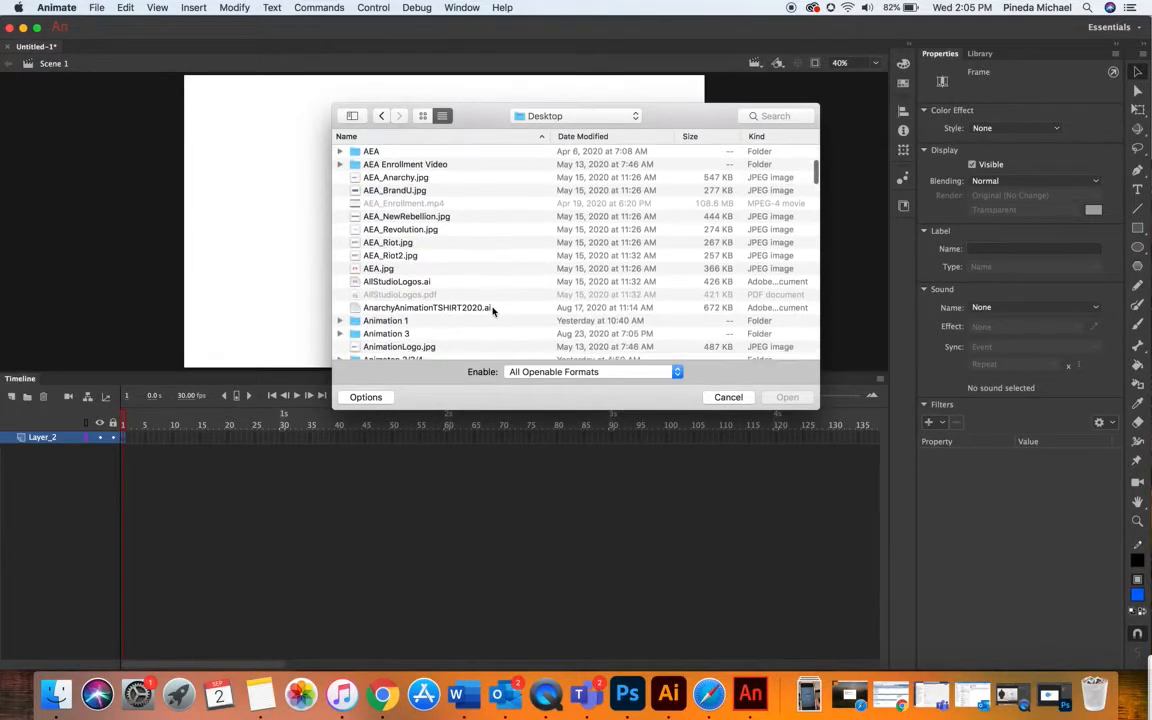
pyautogui.click(380, 247)
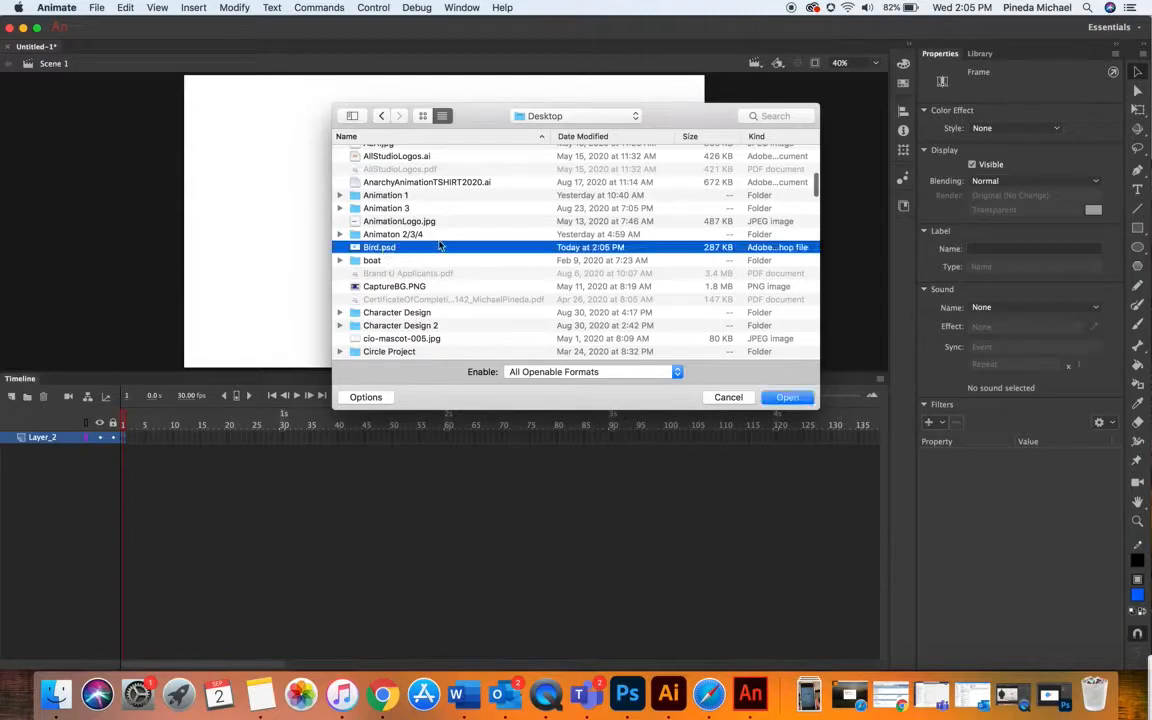
pyautogui.click(788, 398)
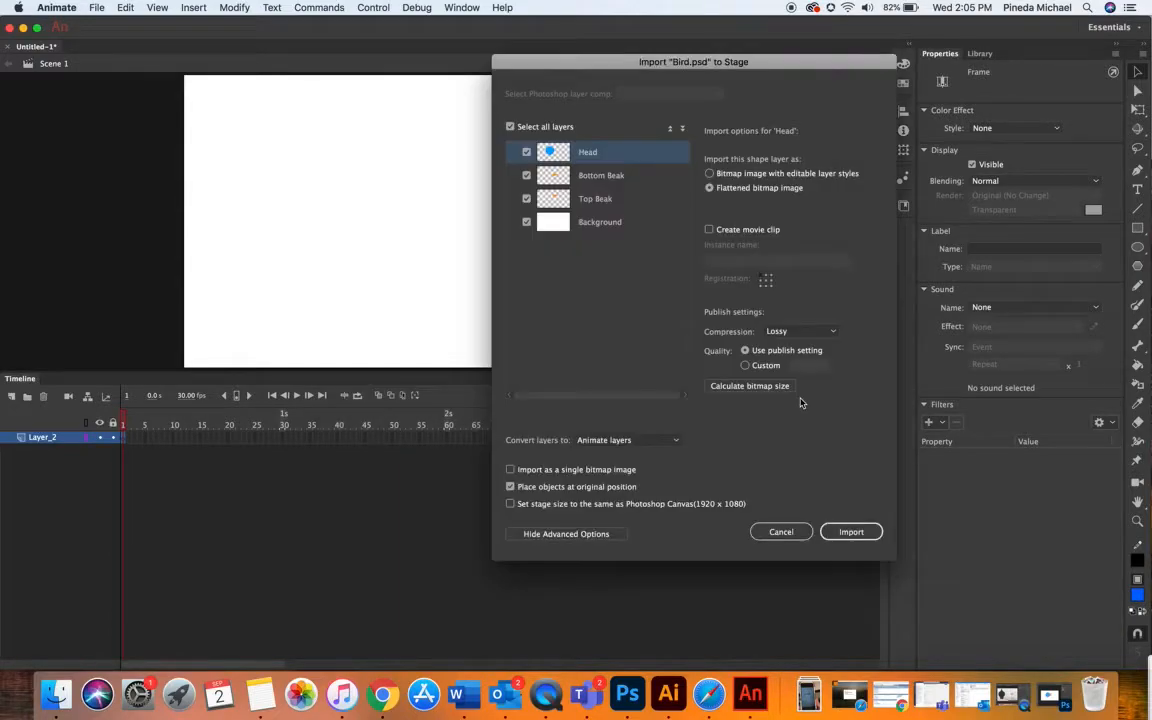
# Import the bird without its Background layer, with Head as editable paths and layer styles, and check each imported layer's artwork.
pyautogui.click(527, 222)
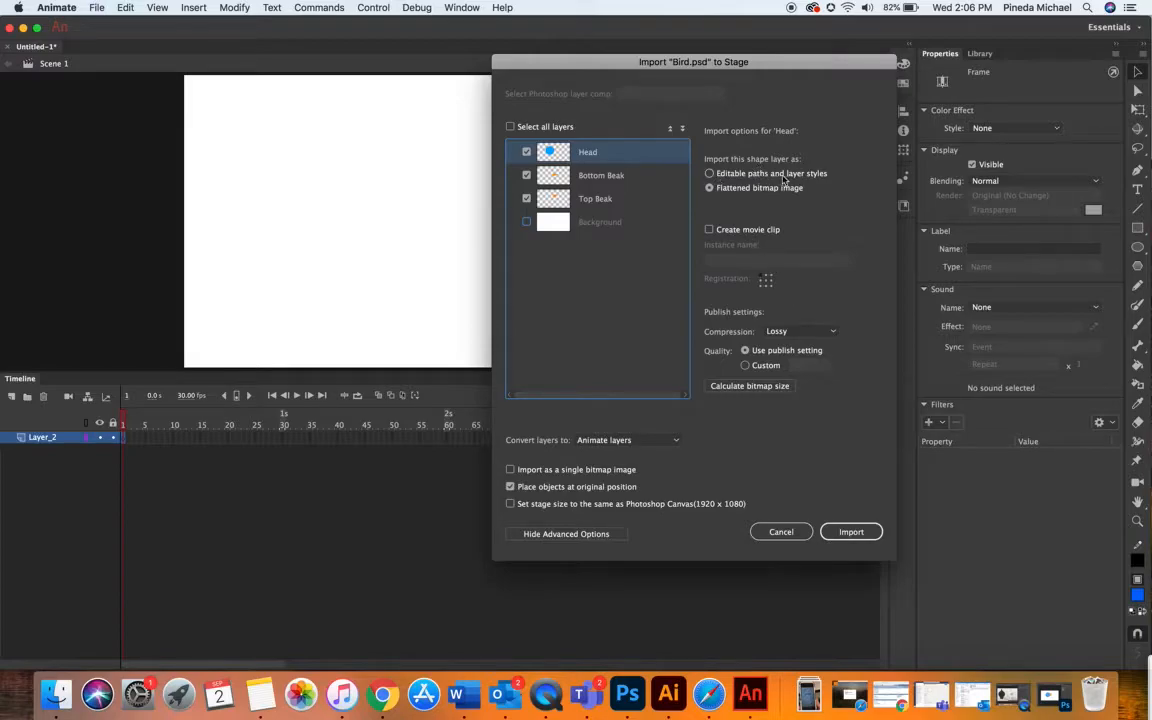
pyautogui.click(709, 175)
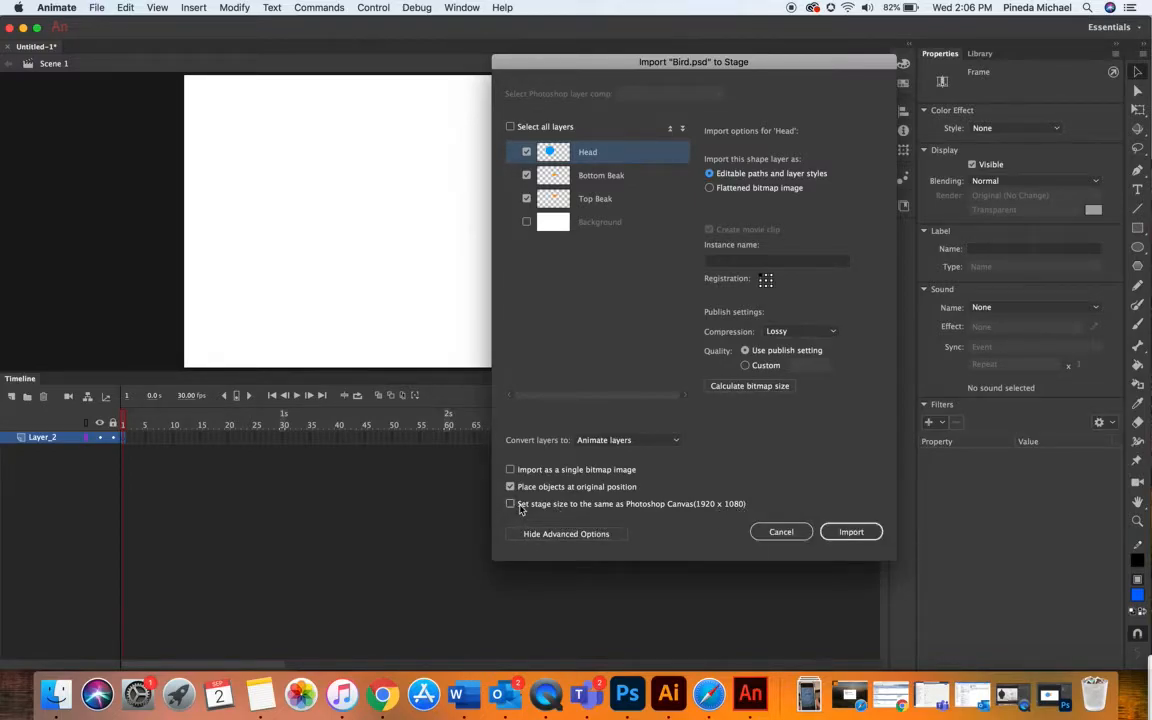
pyautogui.click(848, 535)
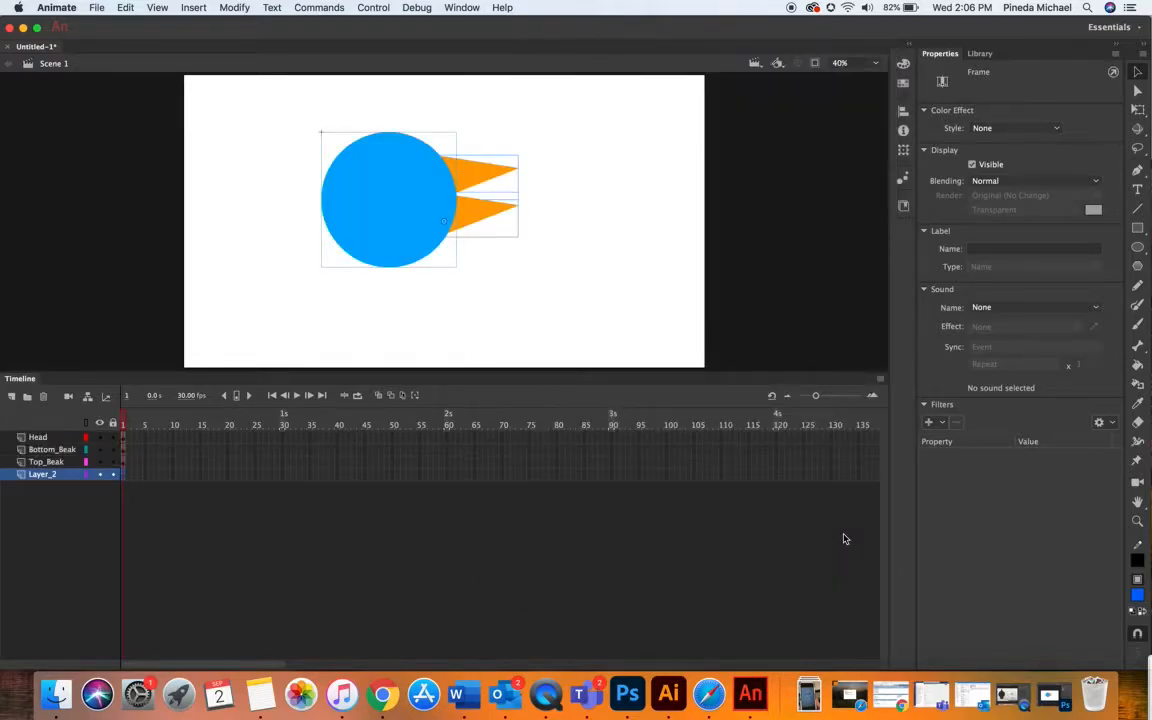
pyautogui.click(37, 437)
pyautogui.click(50, 449)
pyautogui.click(42, 463)
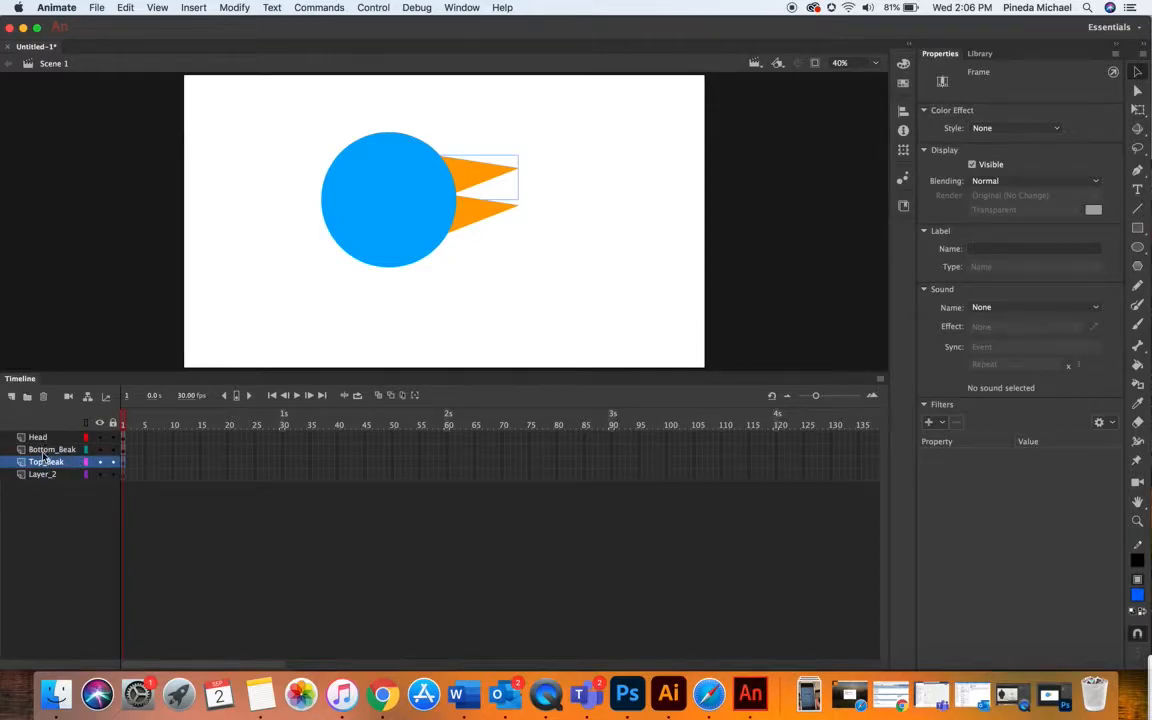
pyautogui.click(42, 439)
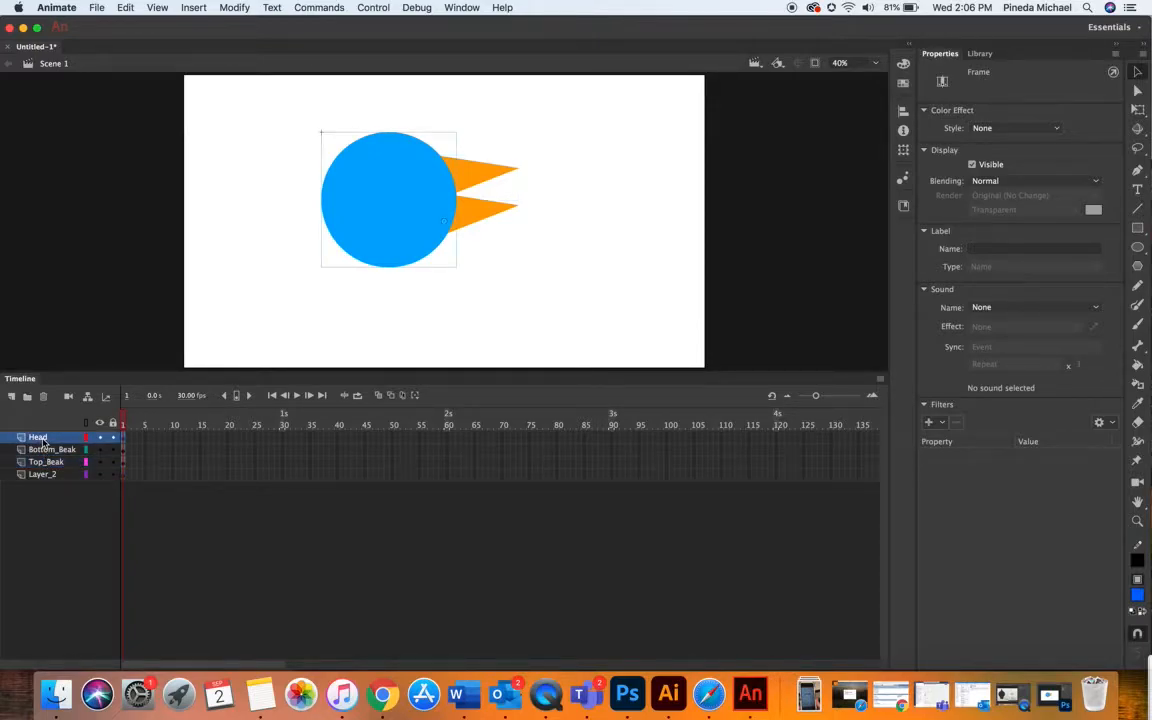
# Insert frames at frame 30 on all four layers to extend the animation to one second.
pyautogui.click(286, 426)
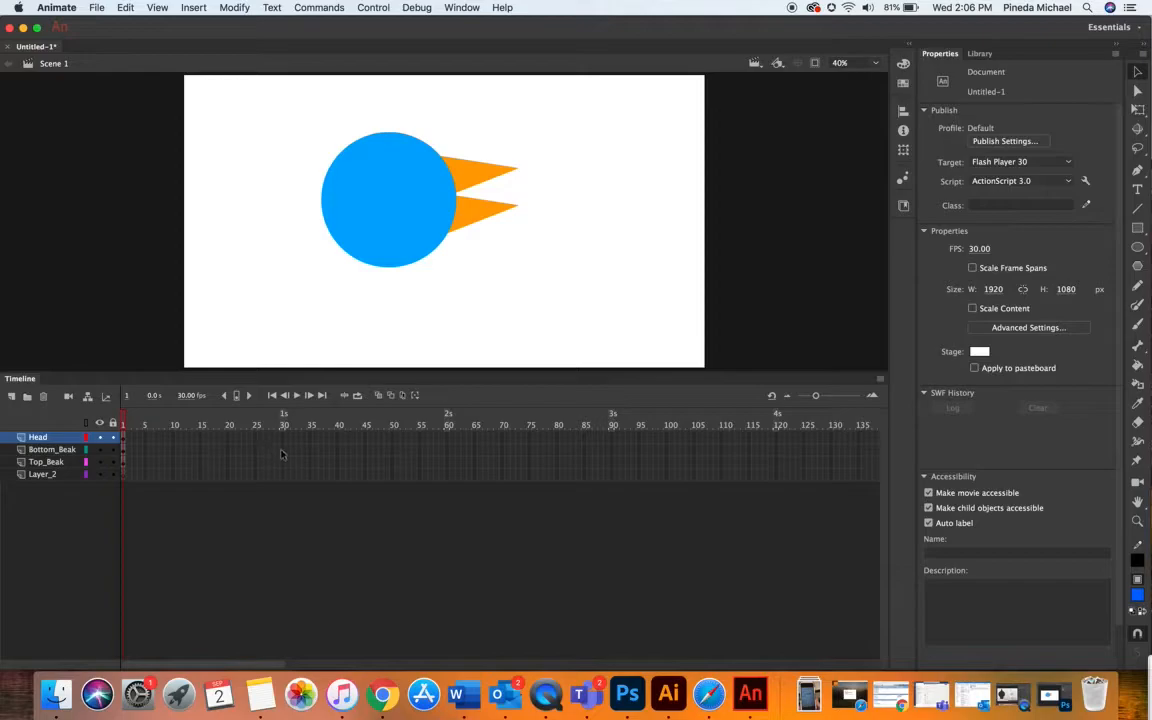
pyautogui.moveTo(284, 479); pyautogui.dragTo(284, 437)
pyautogui.click(196, 7)
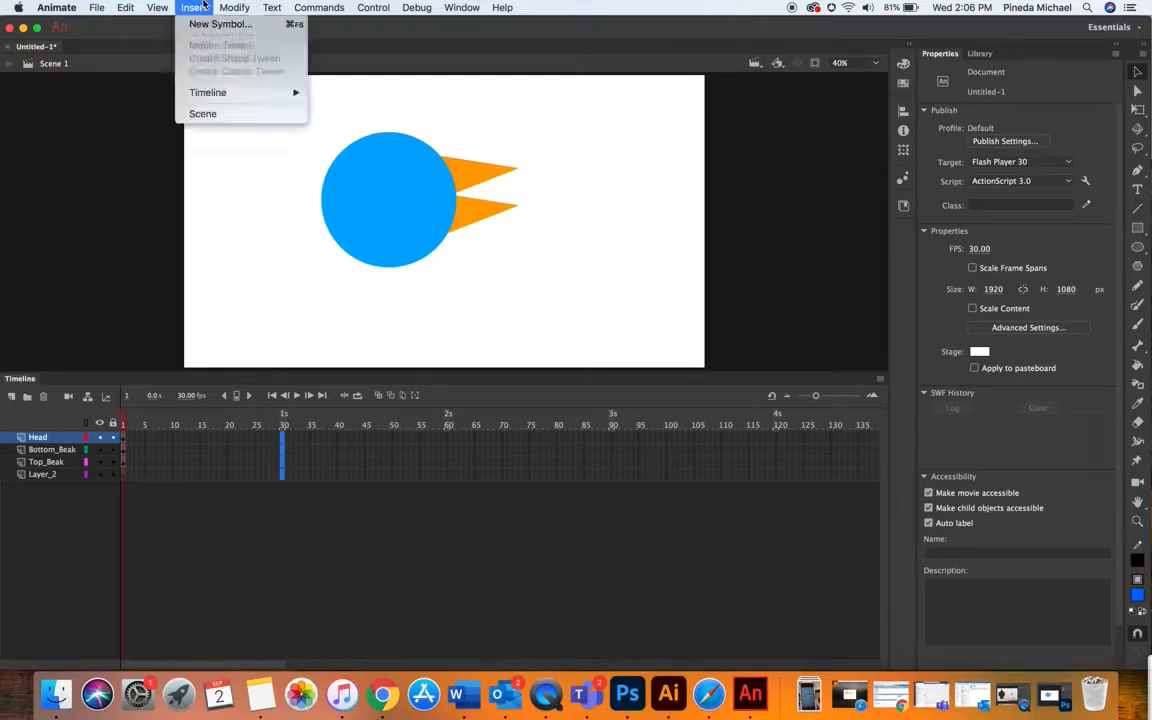
pyautogui.moveTo(195, 93)
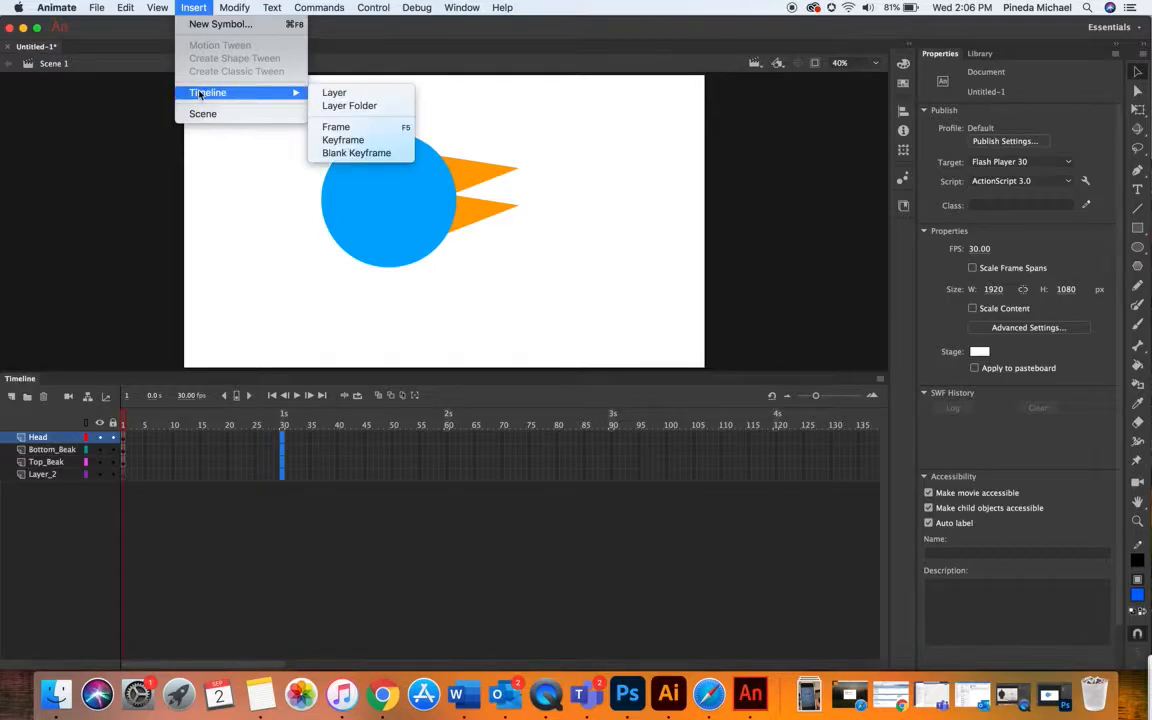
pyautogui.click(364, 136)
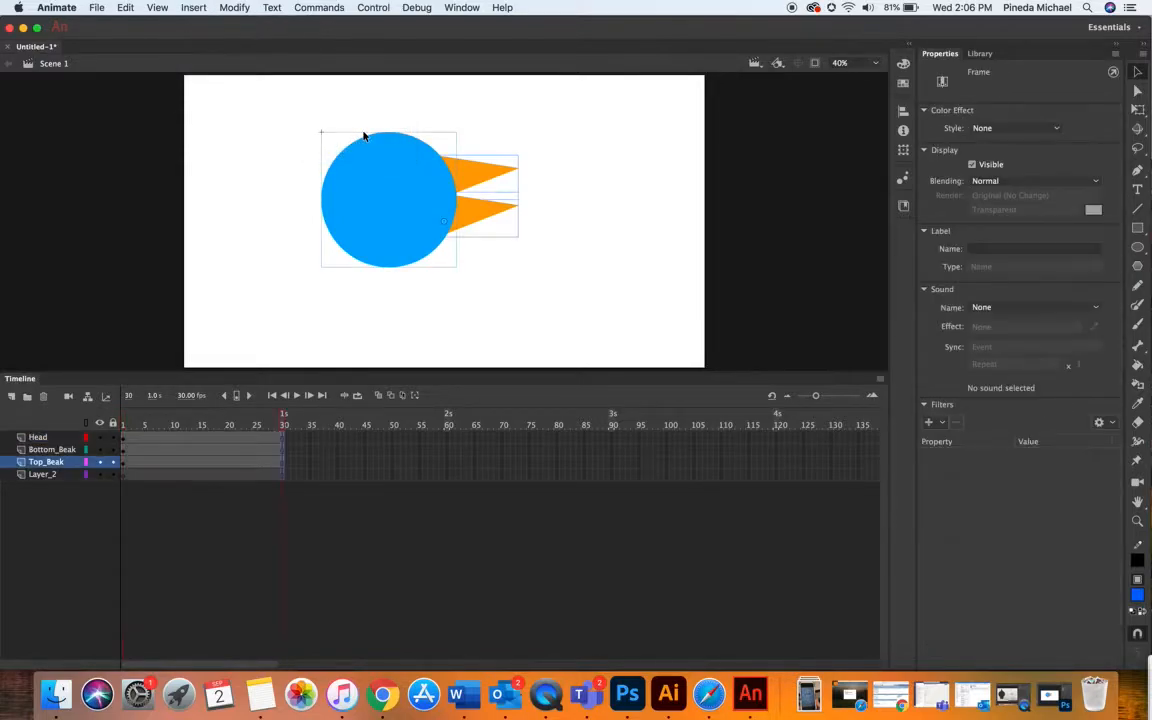
# Scrub through the extended frames and create a motion tween on the Head layer.
pyautogui.click(190, 425)
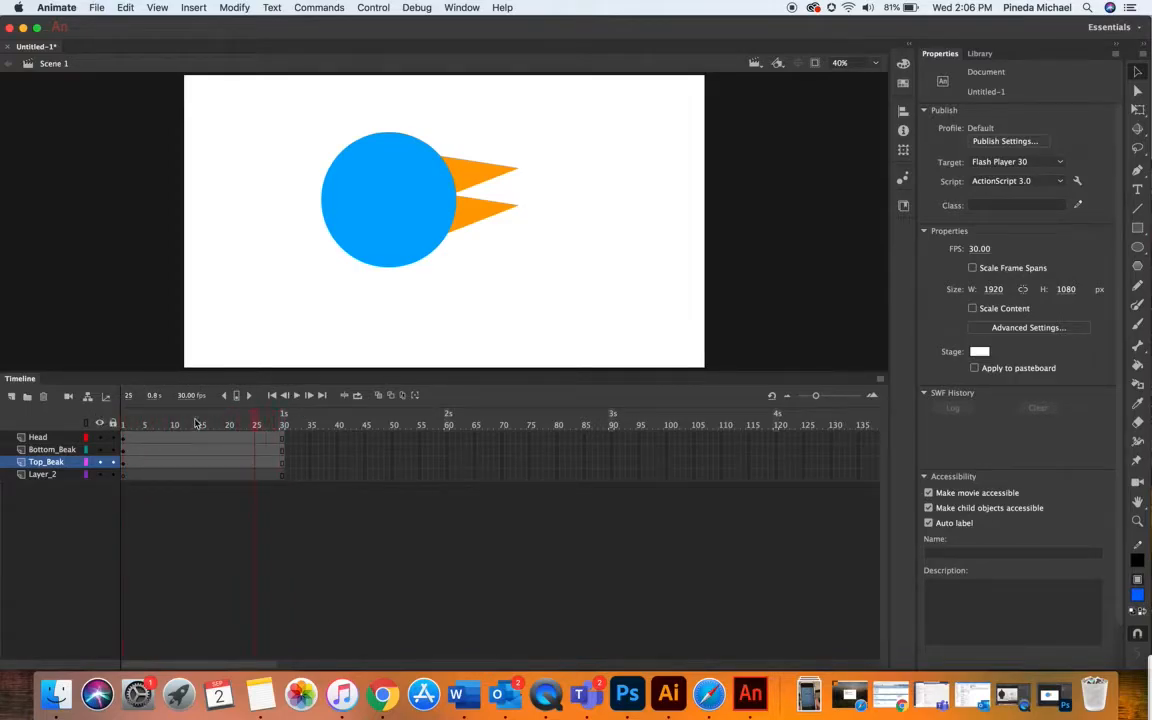
pyautogui.moveTo(152, 428); pyautogui.dragTo(277, 431)
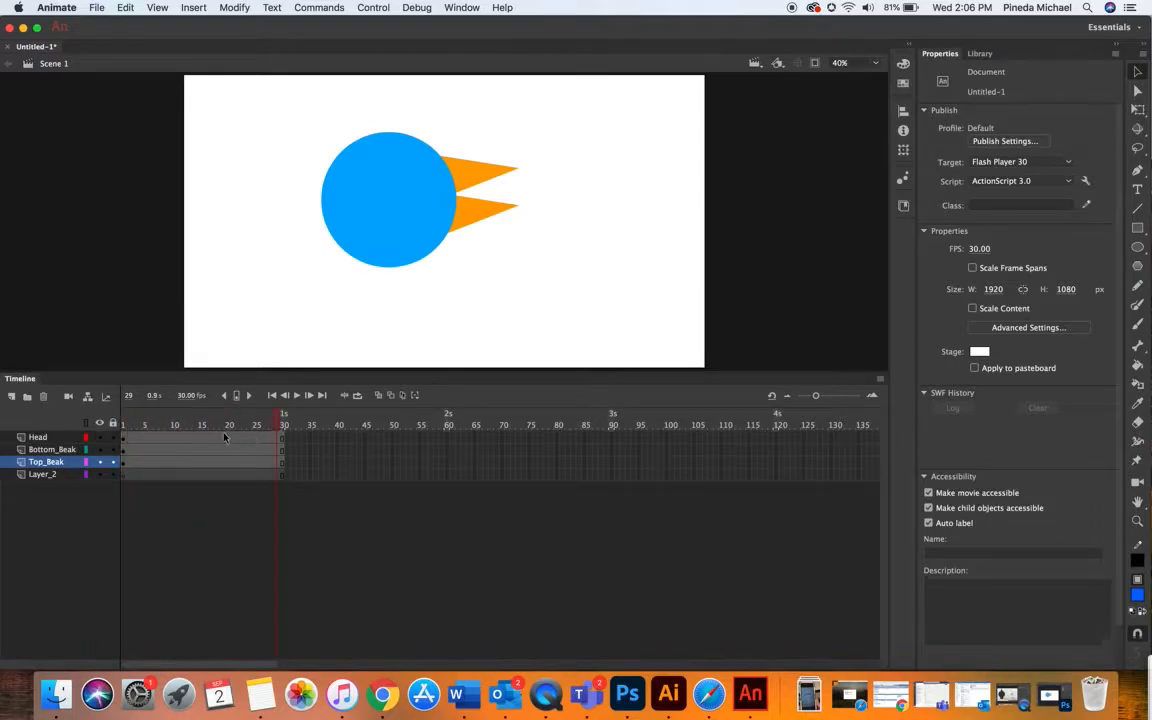
pyautogui.click(171, 416)
pyautogui.click(185, 441)
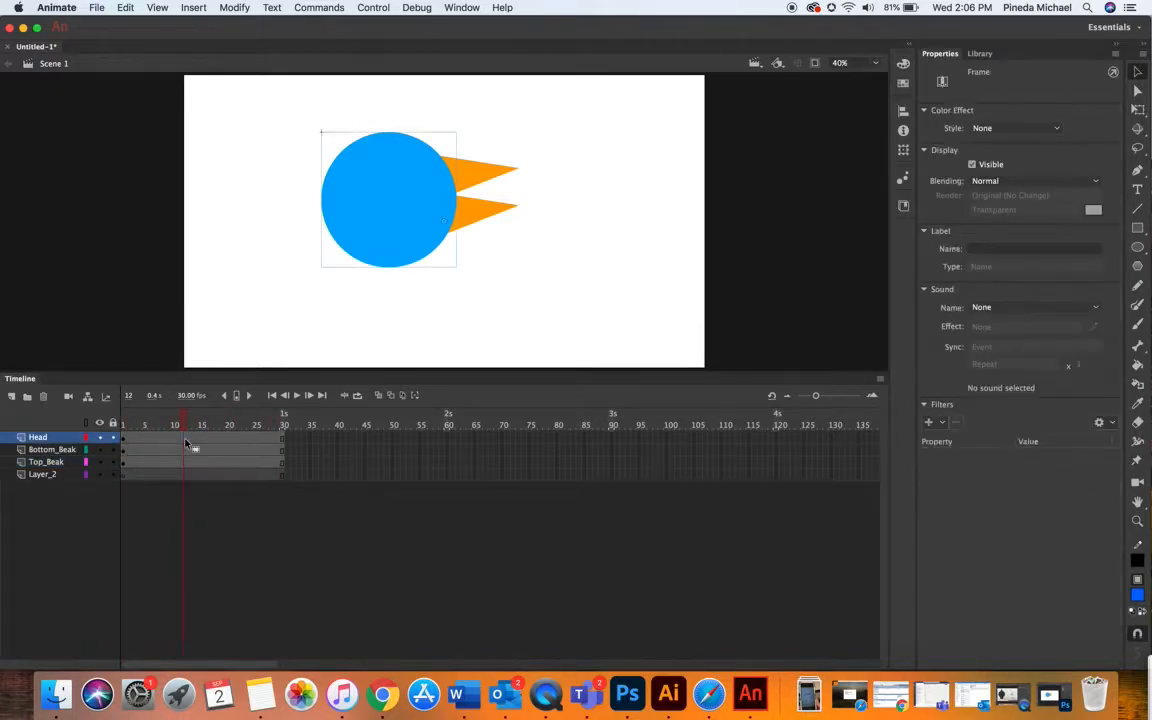
pyautogui.click(203, 441)
pyautogui.rightClick(203, 441)
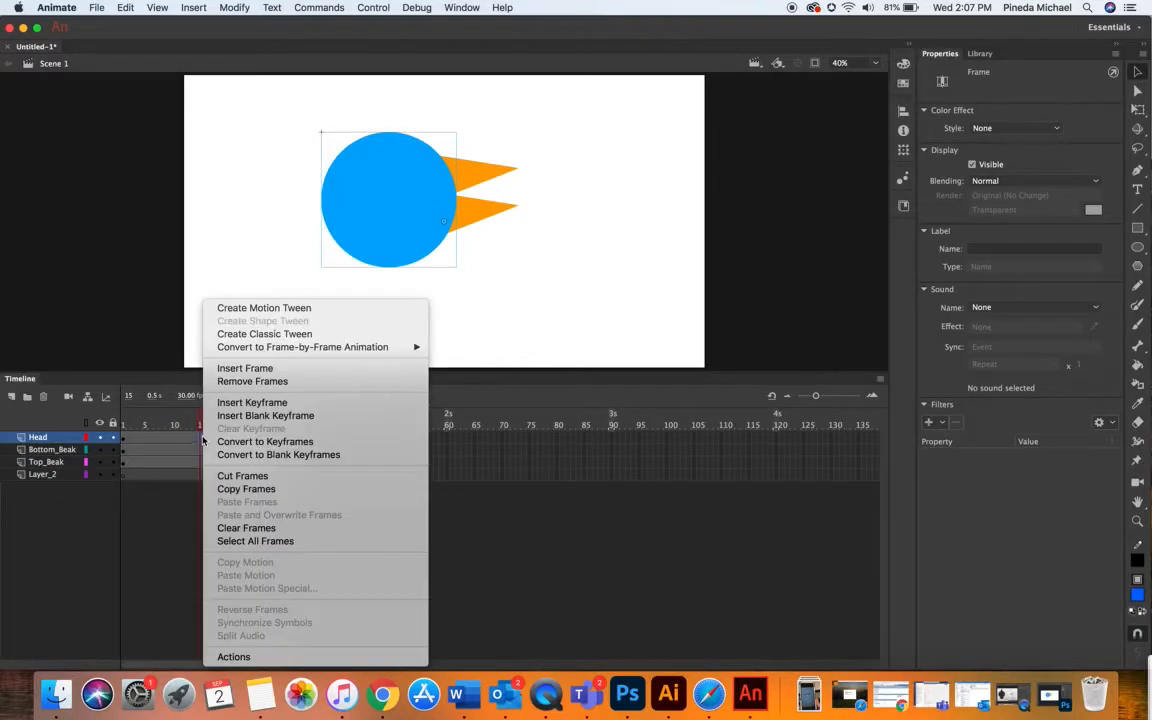
pyautogui.click(232, 308)
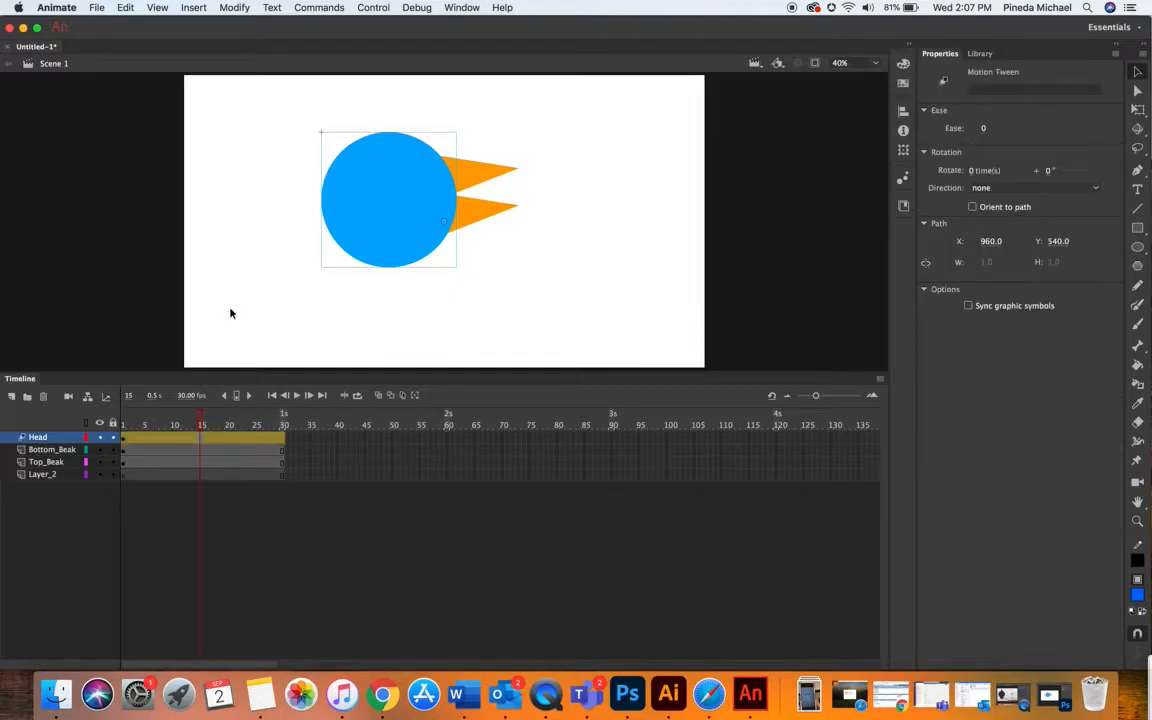
# Create a motion tween on the Bottom_Beak layer, converting its artwork to a symbol.
pyautogui.rightClick(191, 452)
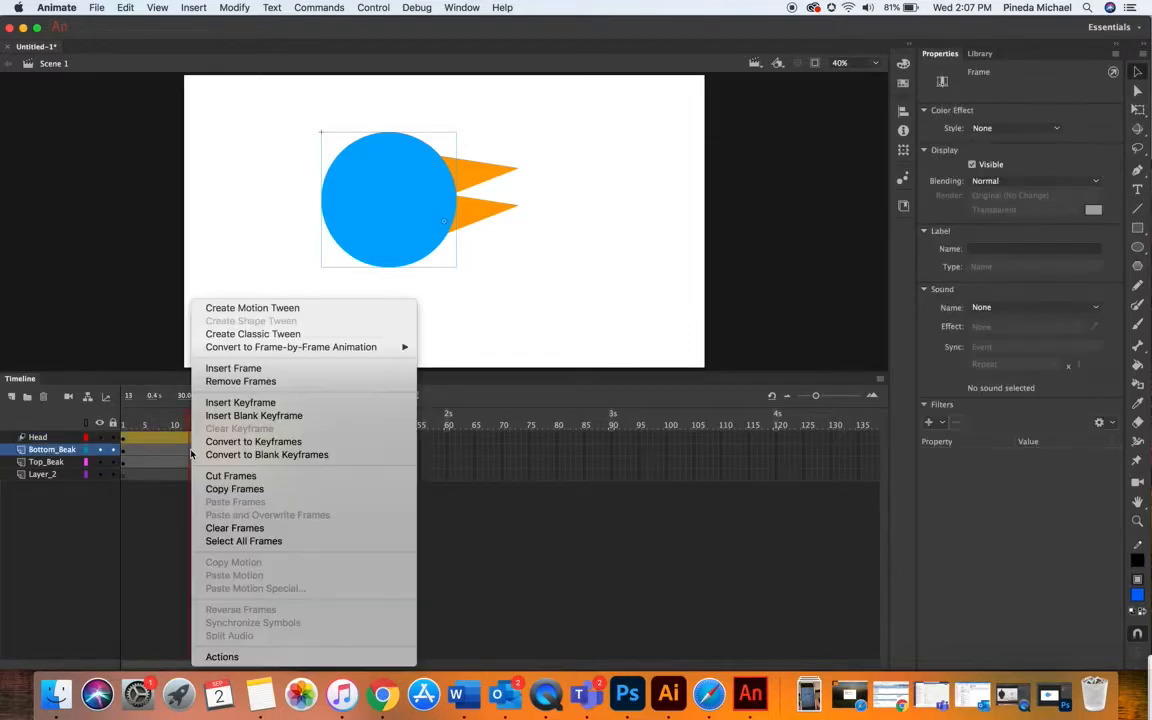
pyautogui.click(205, 308)
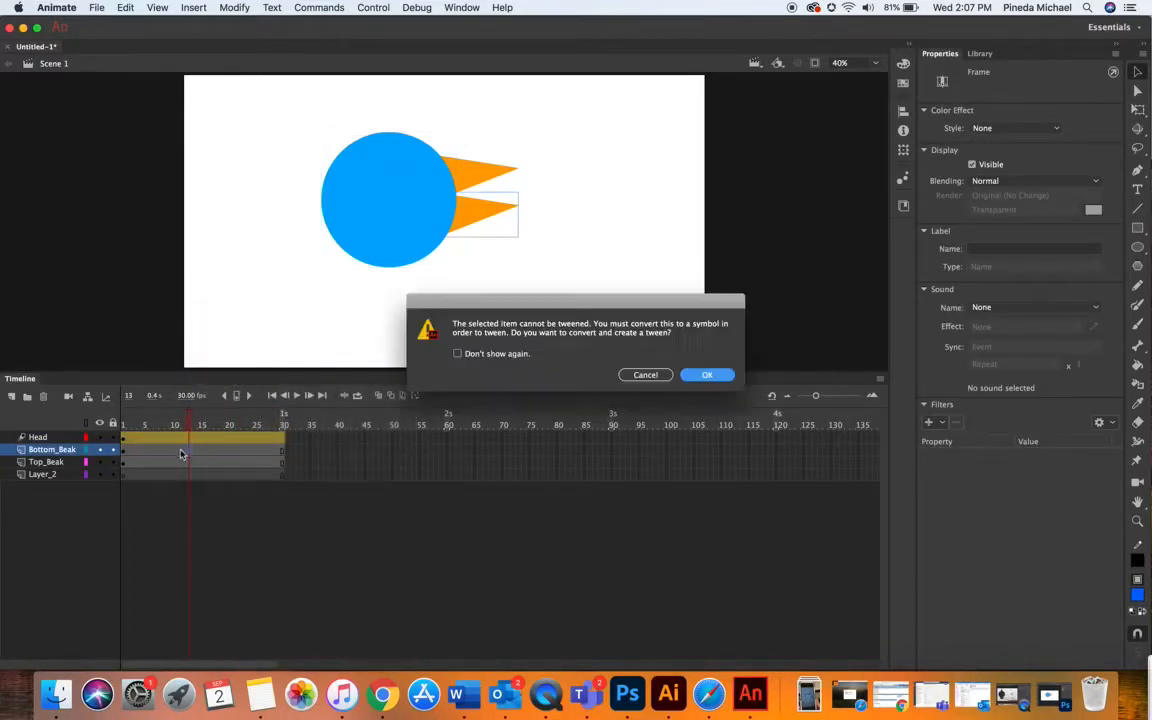
pyautogui.click(711, 379)
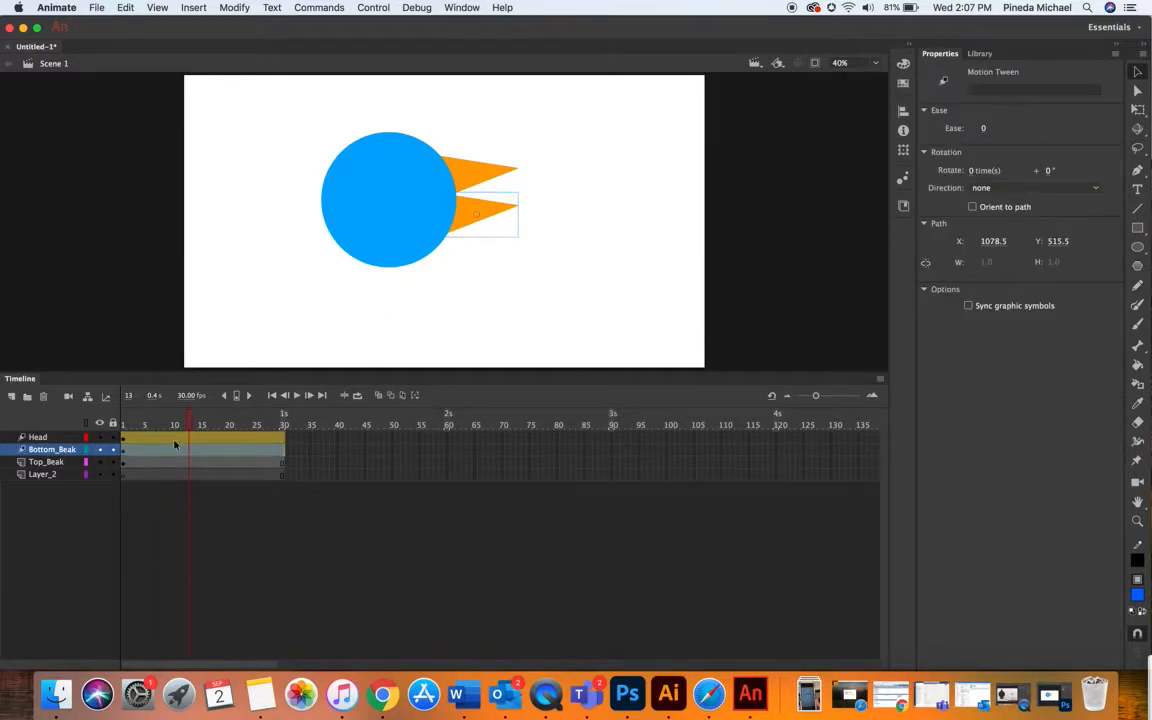
# Create a motion tween on the Top_Beak layer, converting its artwork to a symbol, and scrub toward frame 30.
pyautogui.click(181, 472)
pyautogui.click(182, 462)
pyautogui.rightClick(182, 462)
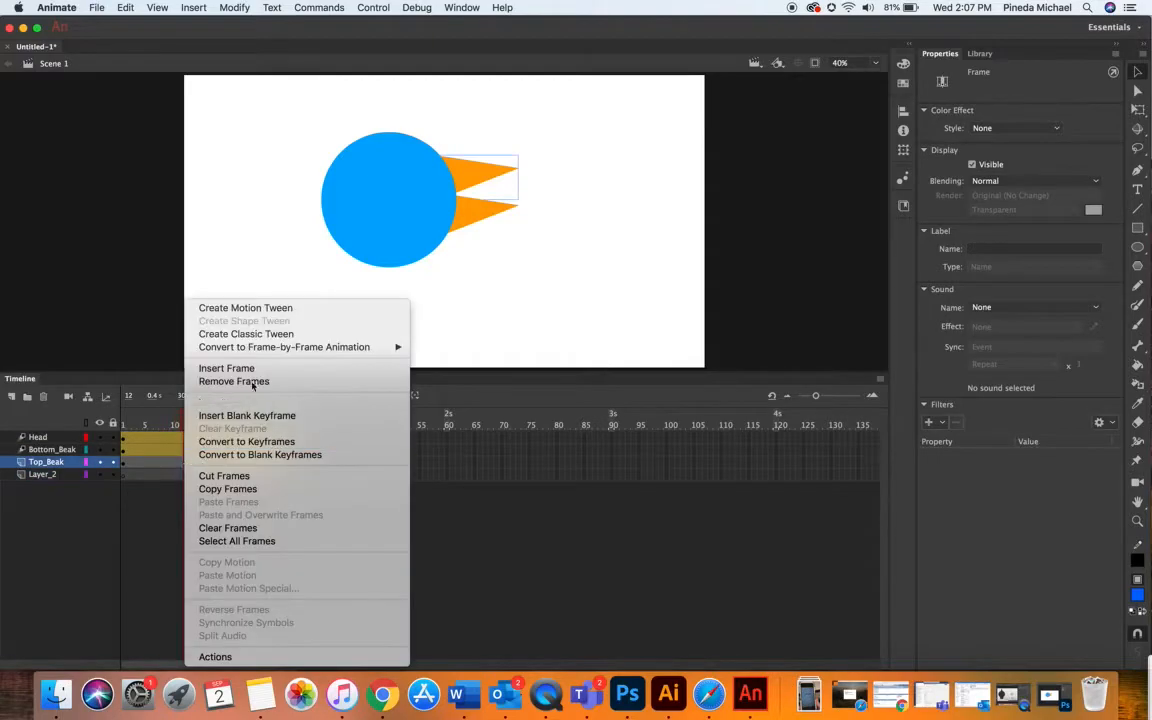
pyautogui.click(257, 313)
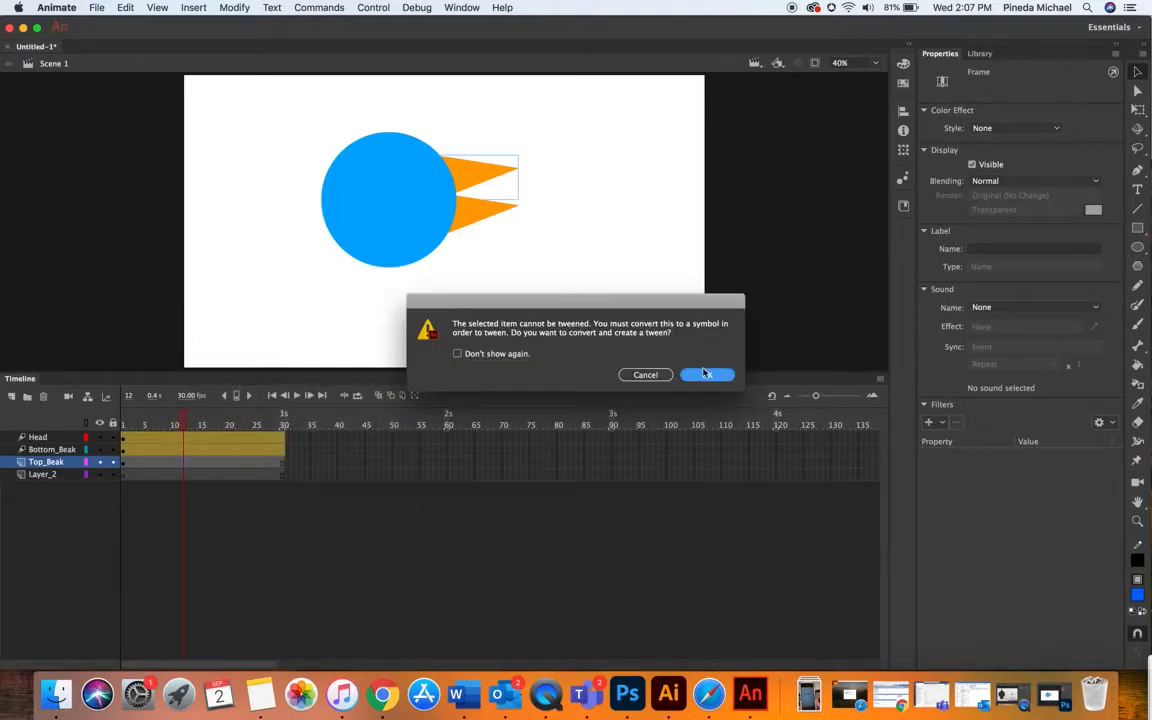
pyautogui.click(458, 353)
pyautogui.press('Return')
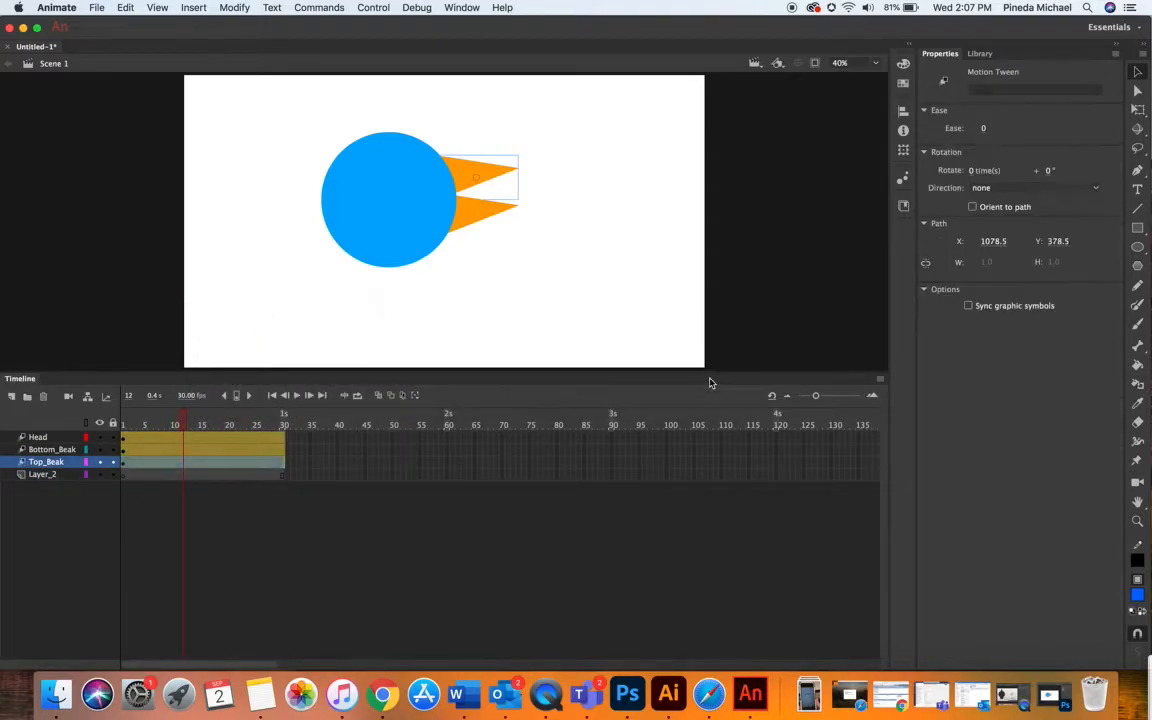
pyautogui.moveTo(184, 419); pyautogui.dragTo(274, 420)
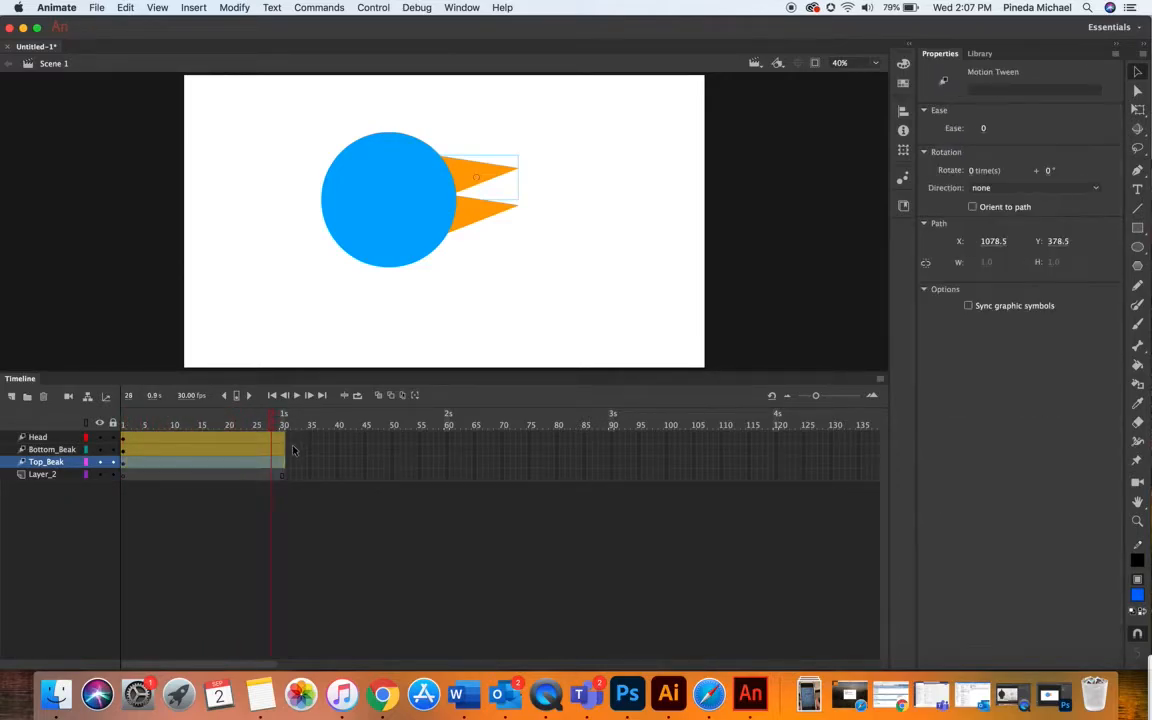
# Select the top beak artwork at frame 8 of the Top_Beak layer with the Free Transform tool.
pyautogui.click(309, 482)
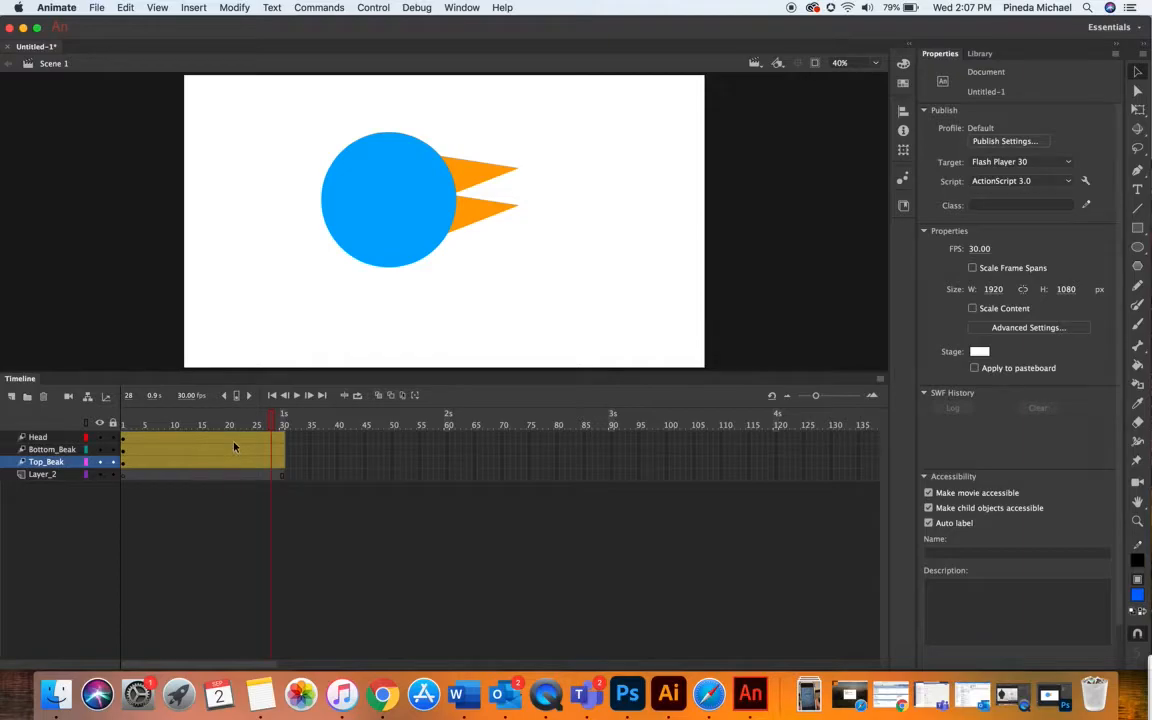
pyautogui.moveTo(250, 418); pyautogui.dragTo(111, 420)
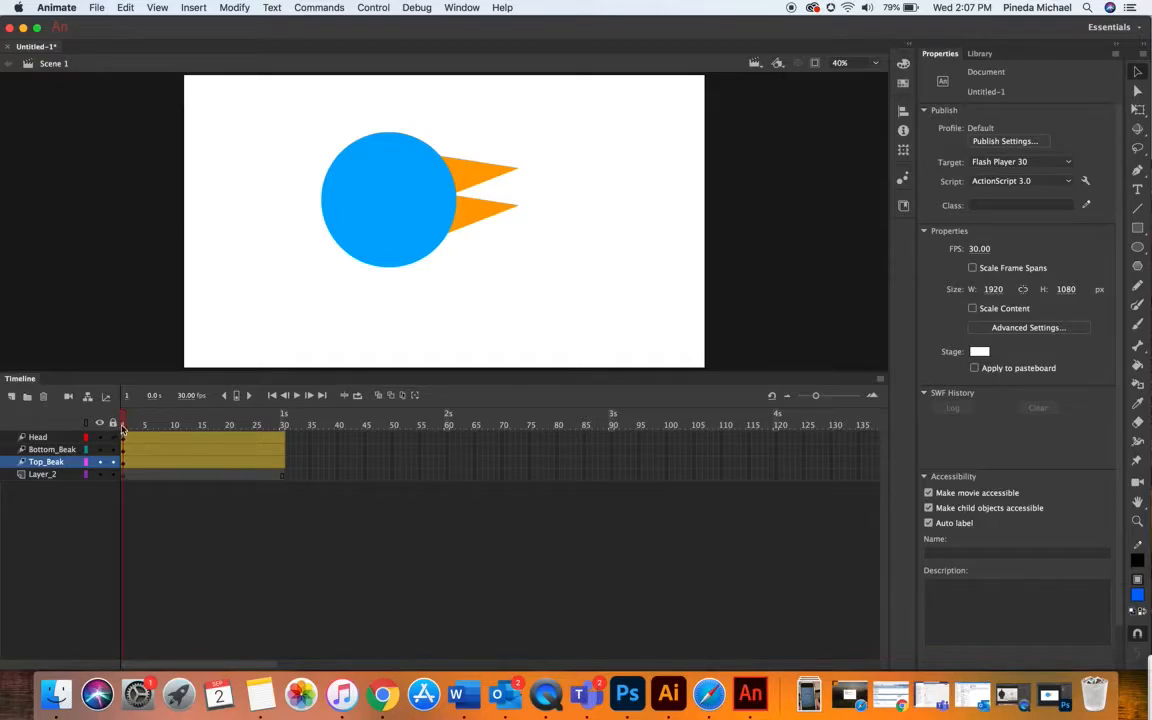
pyautogui.moveTo(123, 428); pyautogui.dragTo(173, 427)
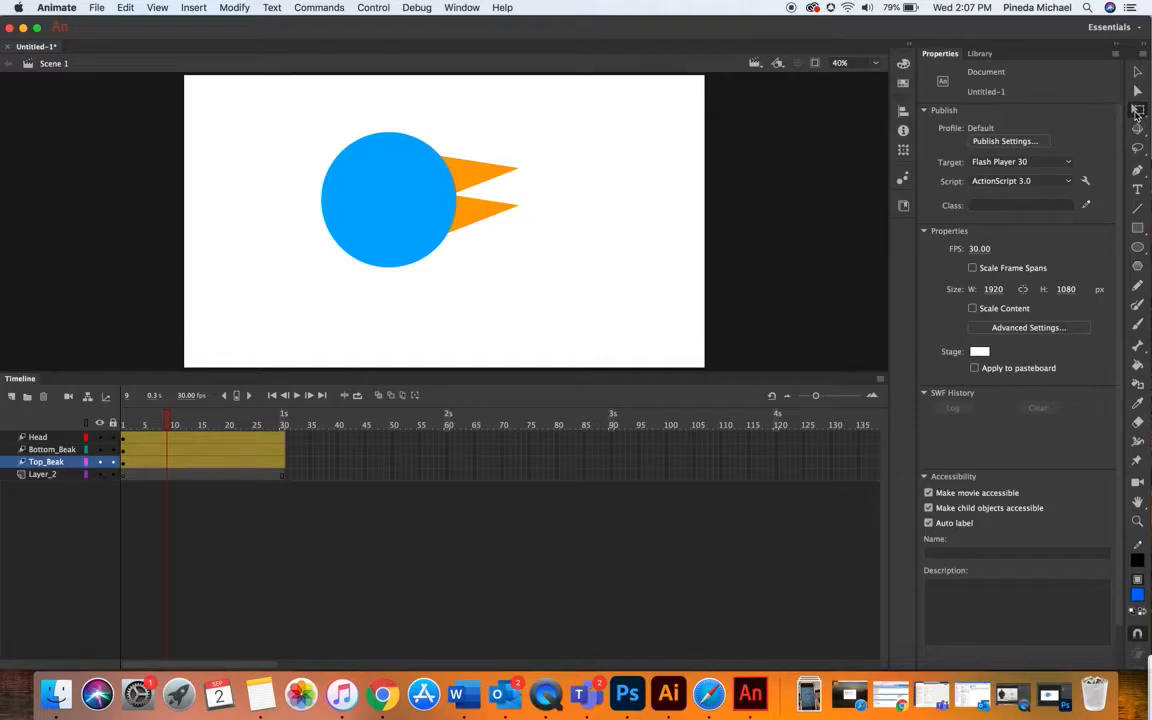
pyautogui.click(163, 465)
pyautogui.click(165, 466)
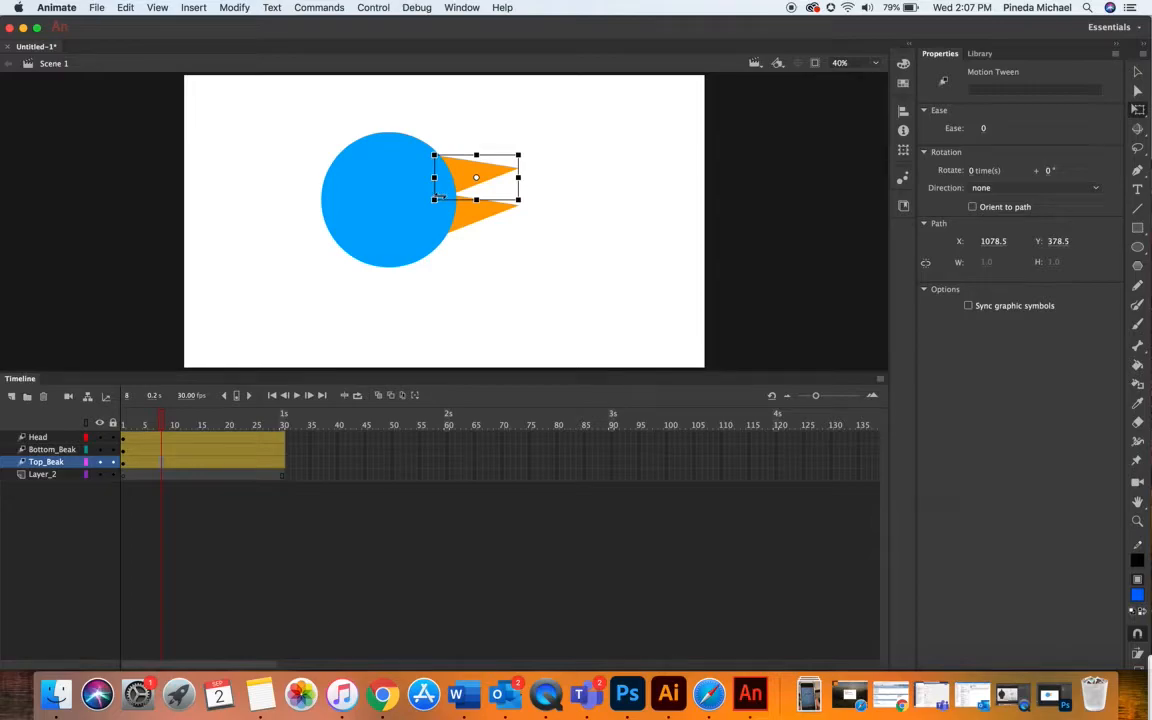
# Try to rotate the top beak clockwise about its centre at frame 8.
pyautogui.click(524, 212)
pyautogui.moveTo(527, 217)
pyautogui.mouseDown()
pyautogui.moveTo(524, 165)
pyautogui.moveTo(506, 224)
pyautogui.moveTo(528, 186)
pyautogui.moveTo(532, 197)
pyautogui.mouseUp()
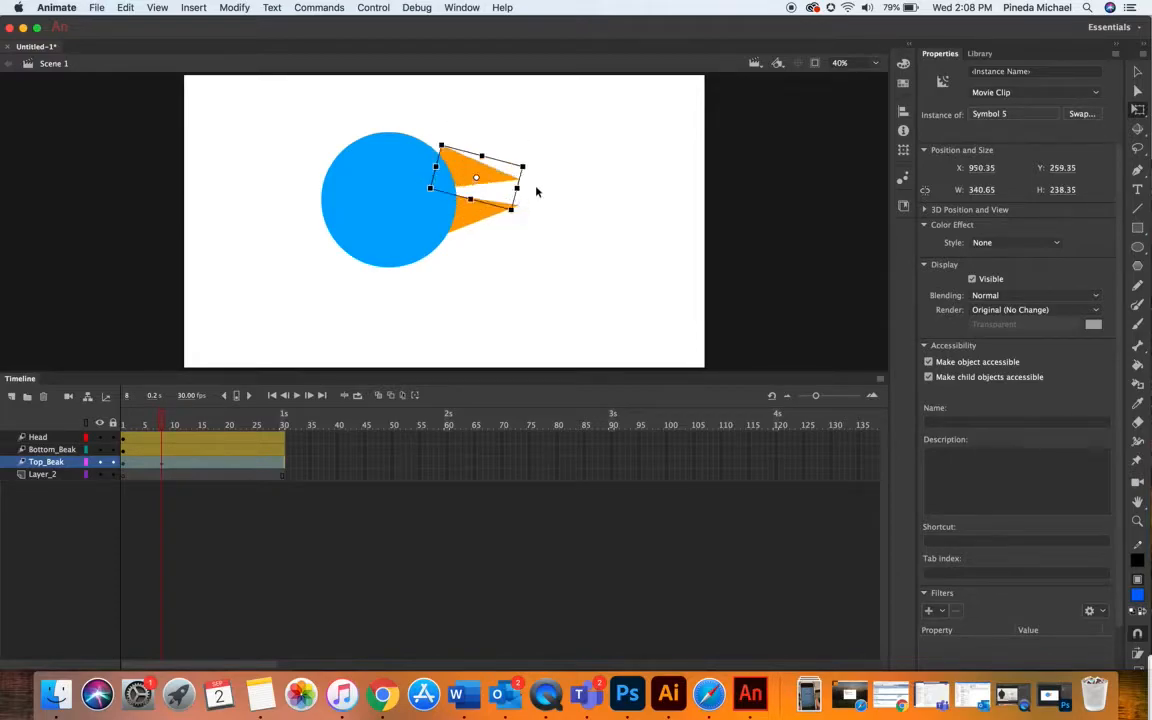
pyautogui.press('super+z')
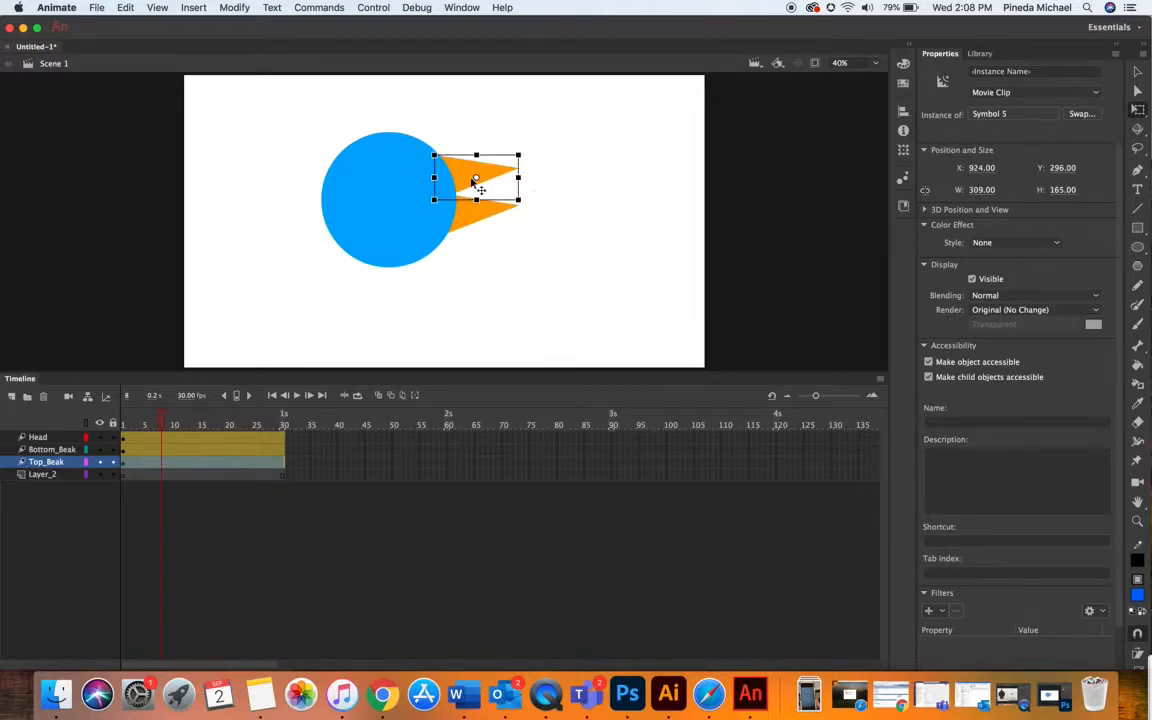
# Set the top beak's transformation point at its lower-left corner and rotate the beak slightly clockwise at frame 8.
pyautogui.moveTo(477, 180); pyautogui.dragTo(435, 201)
pyautogui.moveTo(527, 216)
pyautogui.mouseDown()
pyautogui.moveTo(514, 236)
pyautogui.moveTo(521, 200)
pyautogui.moveTo(519, 215)
pyautogui.mouseUp()
pyautogui.moveTo(525, 211); pyautogui.dragTo(520, 224)
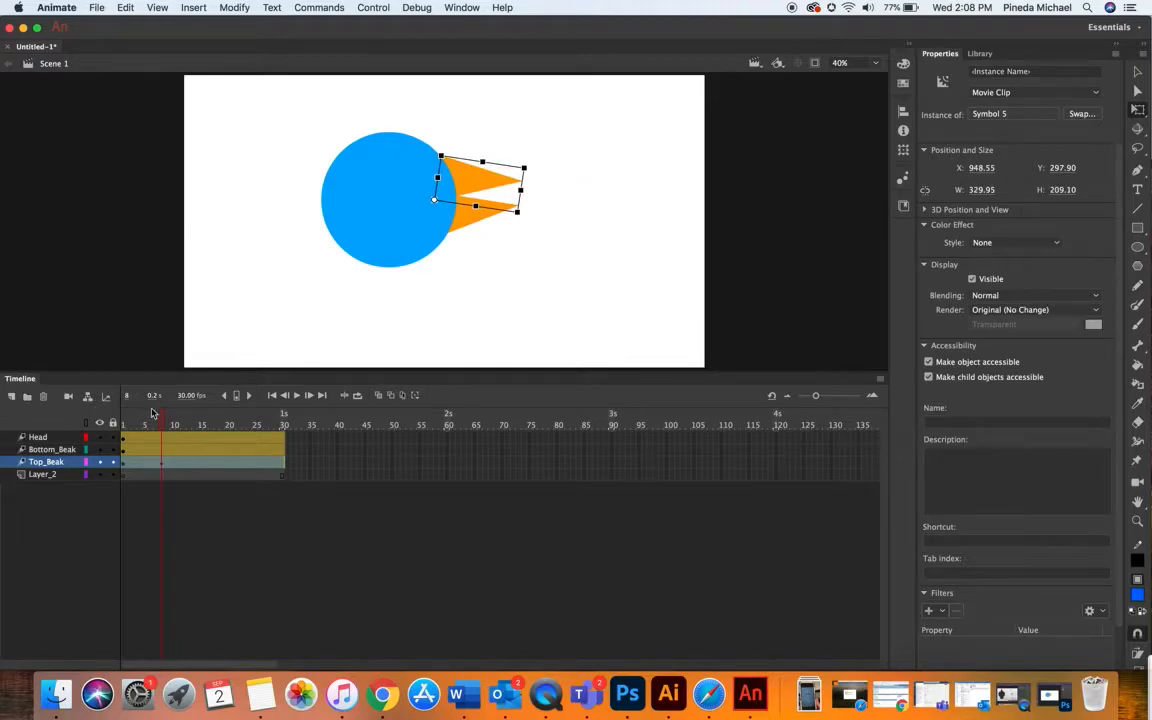
# Keyframe the top beak rotated up at frame 14, down at frame 18 and up at frame 25, and scrub back through the motion.
pyautogui.click(193, 462)
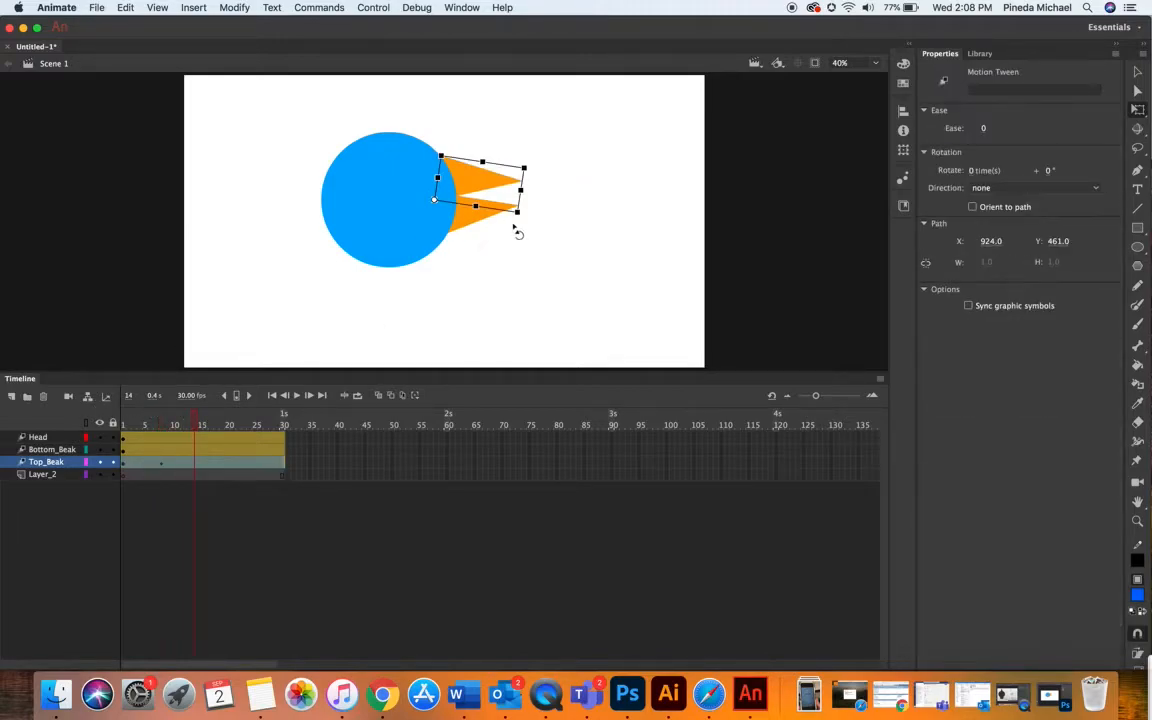
pyautogui.moveTo(519, 231); pyautogui.dragTo(527, 205)
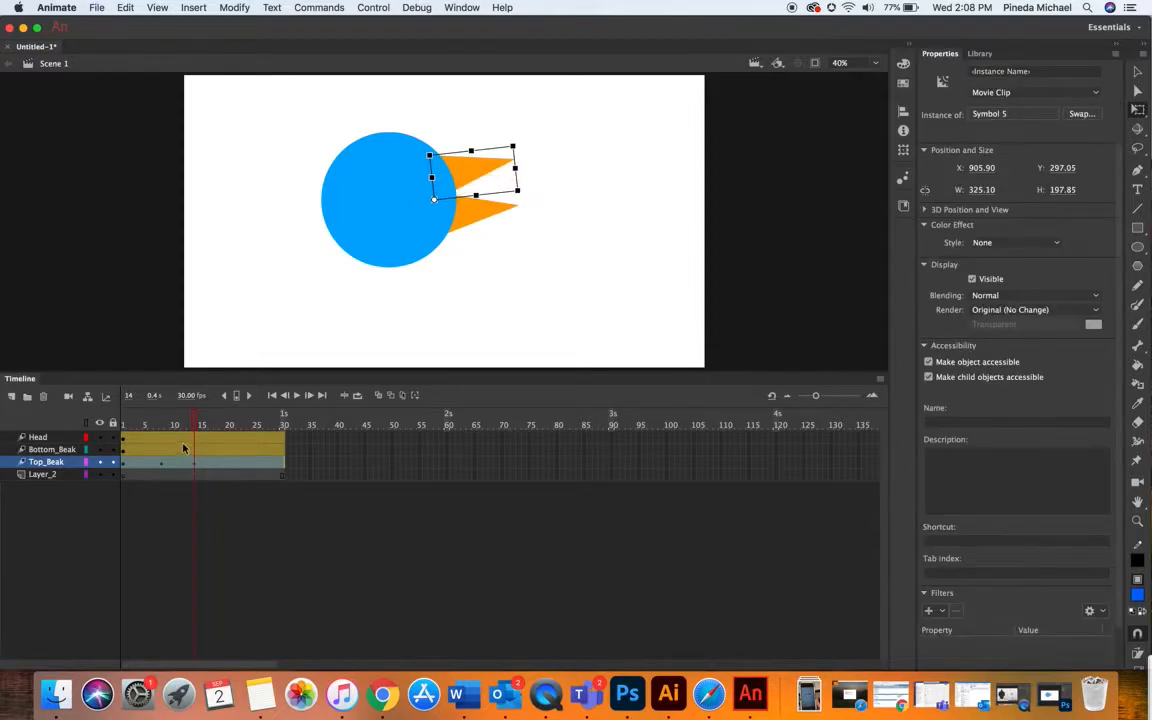
pyautogui.click(216, 462)
pyautogui.moveTo(528, 211)
pyautogui.mouseDown()
pyautogui.moveTo(527, 230)
pyautogui.moveTo(525, 209)
pyautogui.mouseUp()
pyautogui.click(257, 426)
pyautogui.click(143, 426)
pyautogui.moveTo(140, 425); pyautogui.dragTo(32, 418)
# Set the bottom beak's transformation point at its upper-left corner and rotate it up at frame 8 to close the beak.
pyautogui.moveTo(130, 437); pyautogui.dragTo(165, 455)
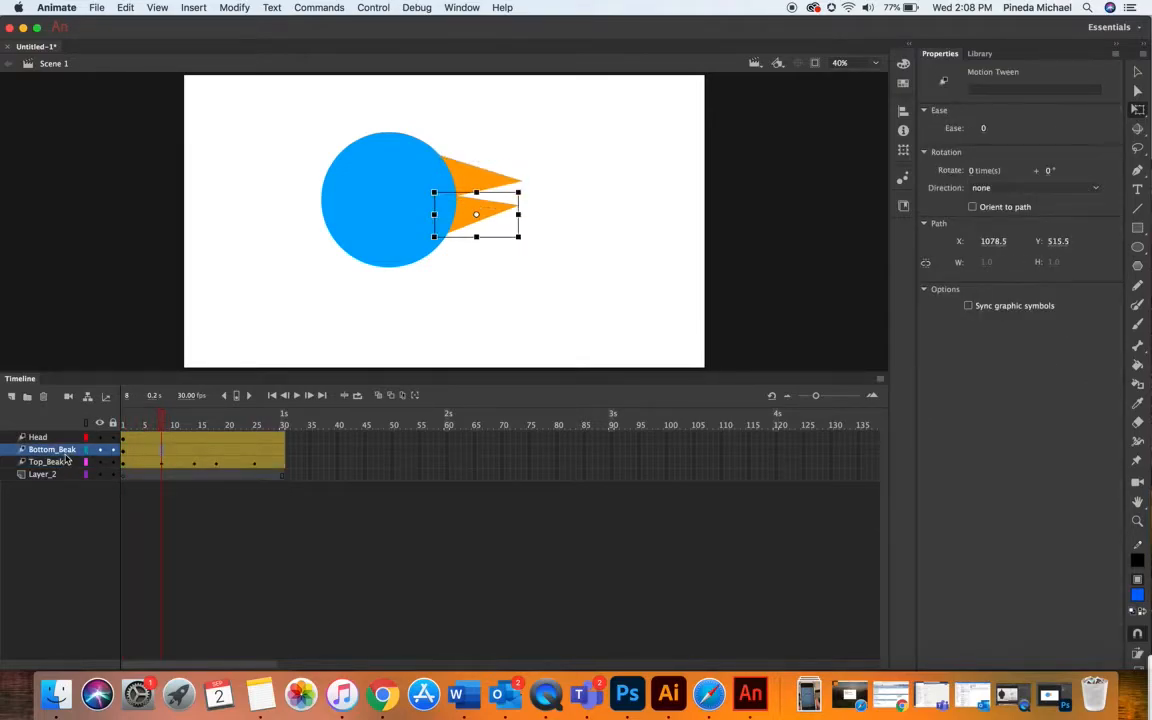
pyautogui.click(477, 217)
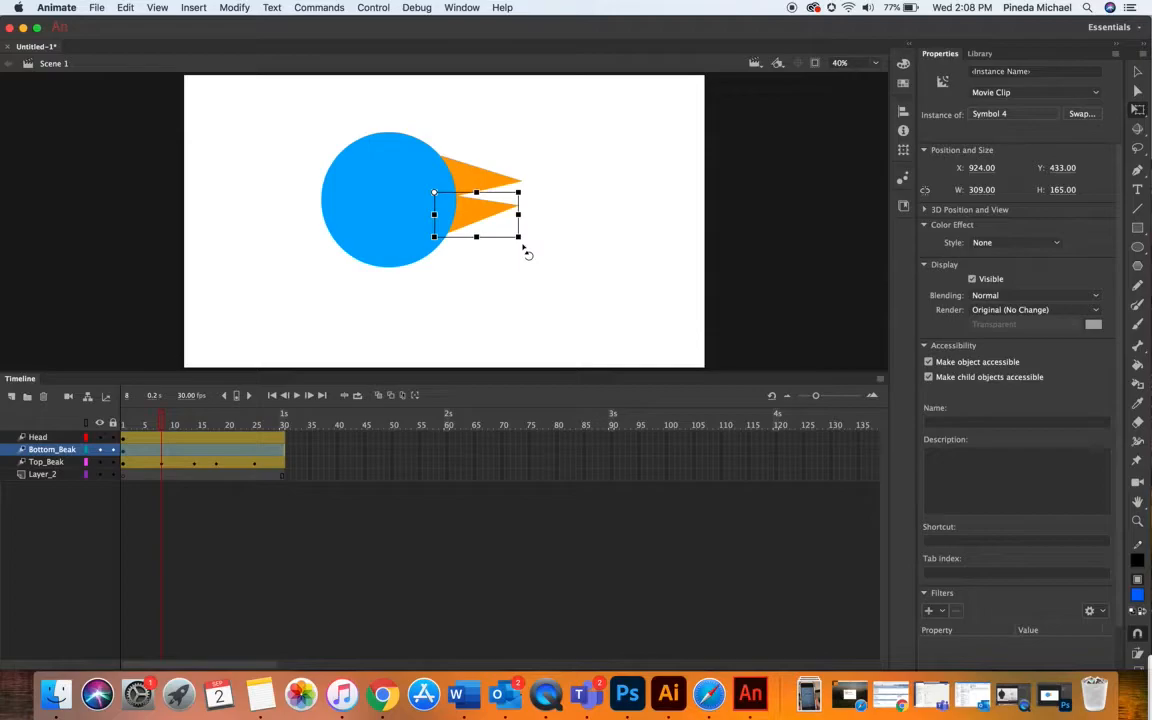
pyautogui.moveTo(527, 250); pyautogui.dragTo(529, 228)
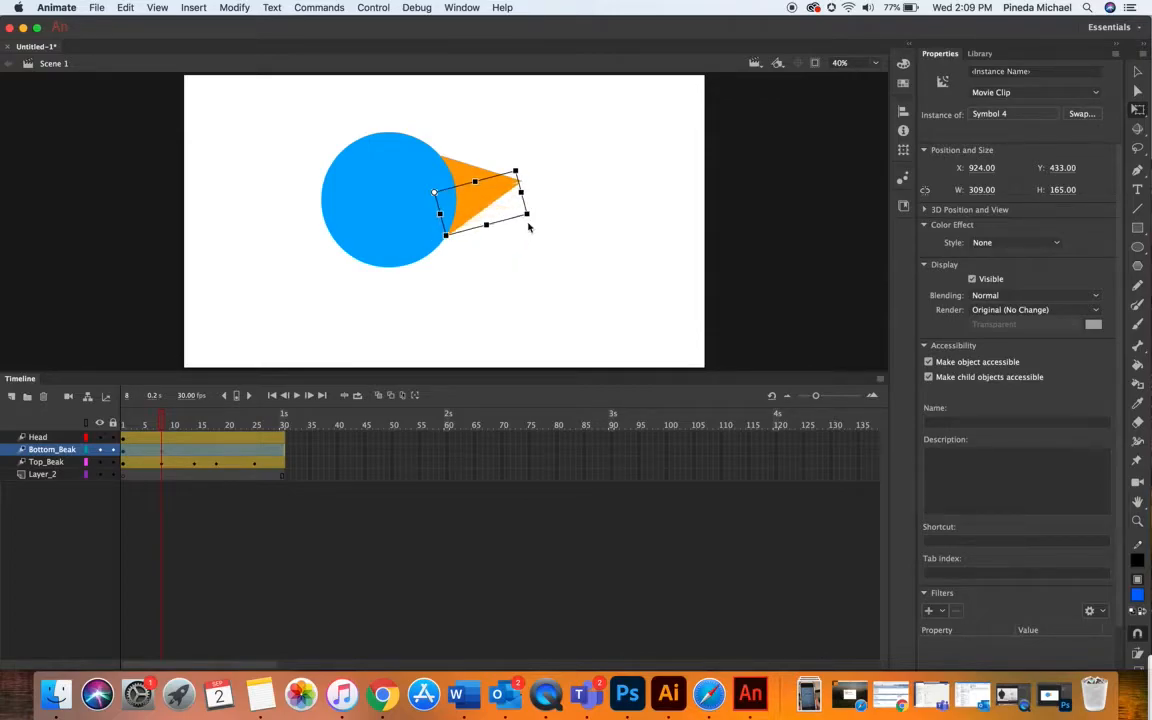
# Keyframe the bottom beak rotated down at frame 14, up at frame 18 and down at frame 25, and play the animation.
pyautogui.click(198, 424)
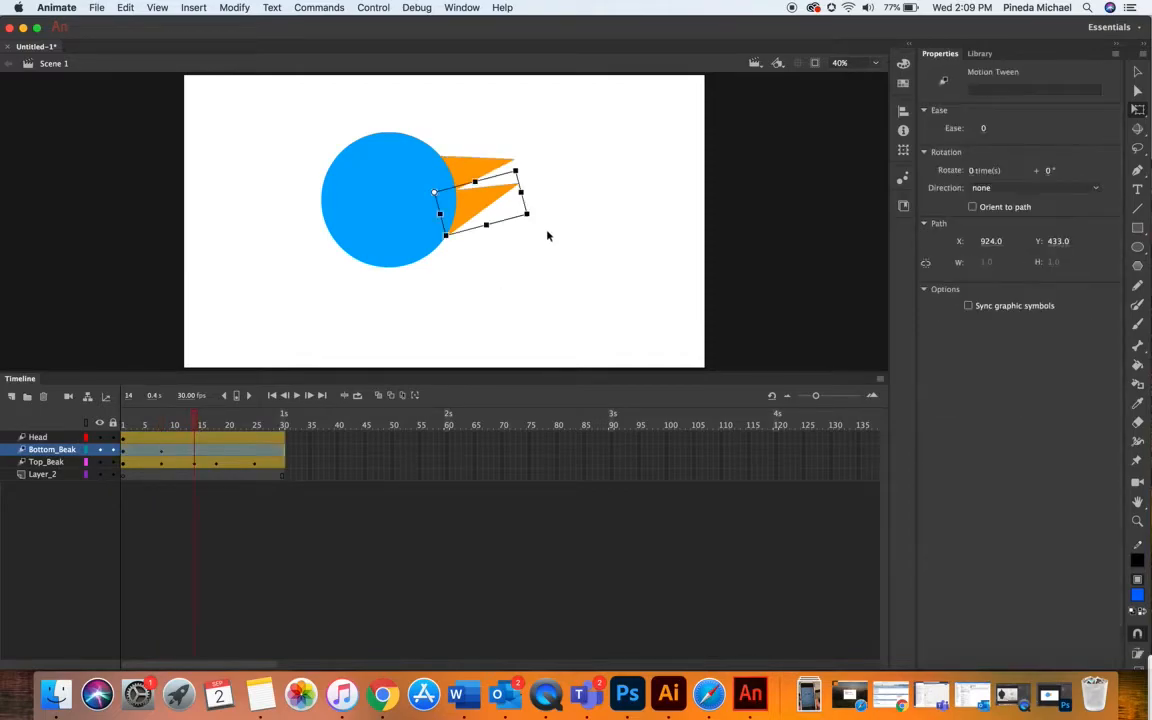
pyautogui.moveTo(538, 224); pyautogui.dragTo(494, 254)
pyautogui.click(217, 425)
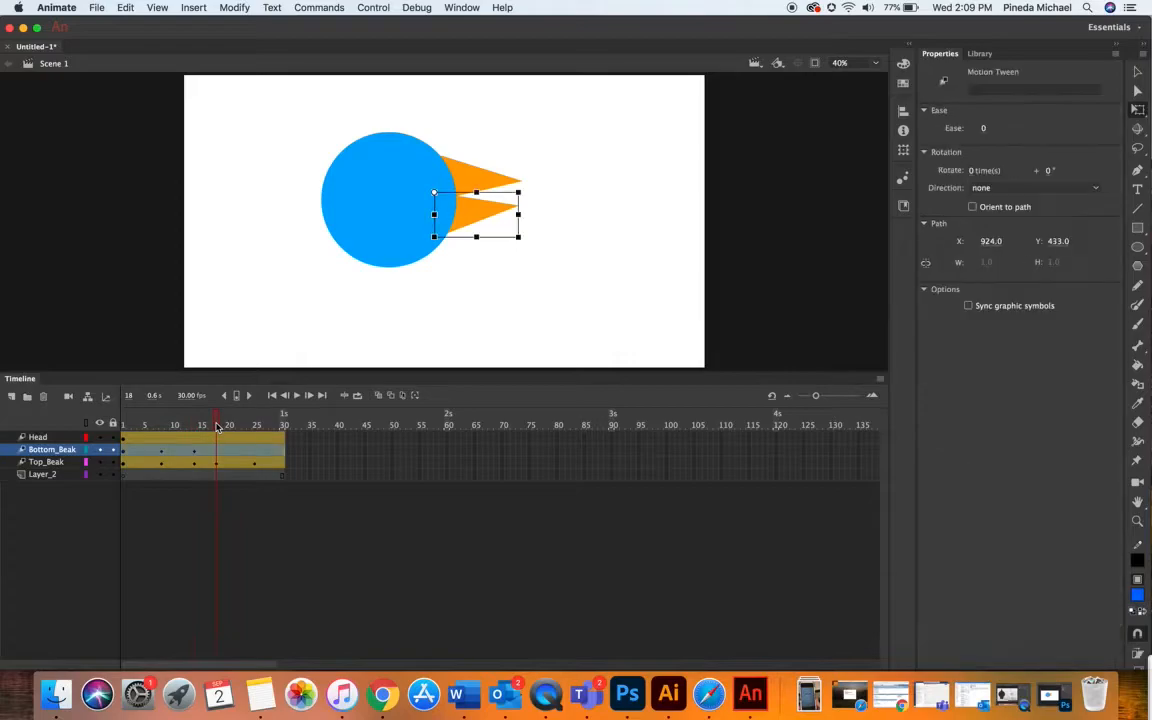
pyautogui.click(522, 244)
pyautogui.moveTo(522, 244); pyautogui.dragTo(528, 214)
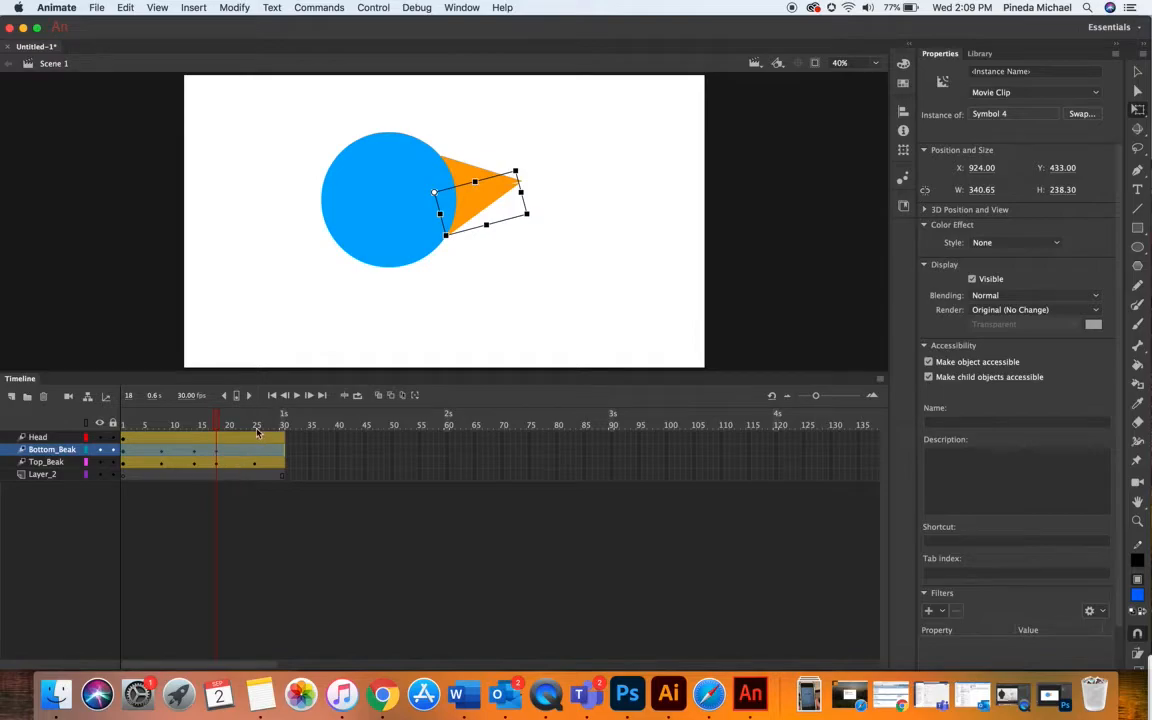
pyautogui.click(259, 427)
pyautogui.moveTo(530, 262)
pyautogui.mouseDown()
pyautogui.moveTo(538, 231)
pyautogui.moveTo(535, 255)
pyautogui.moveTo(519, 260)
pyautogui.mouseUp()
pyautogui.press('Return')
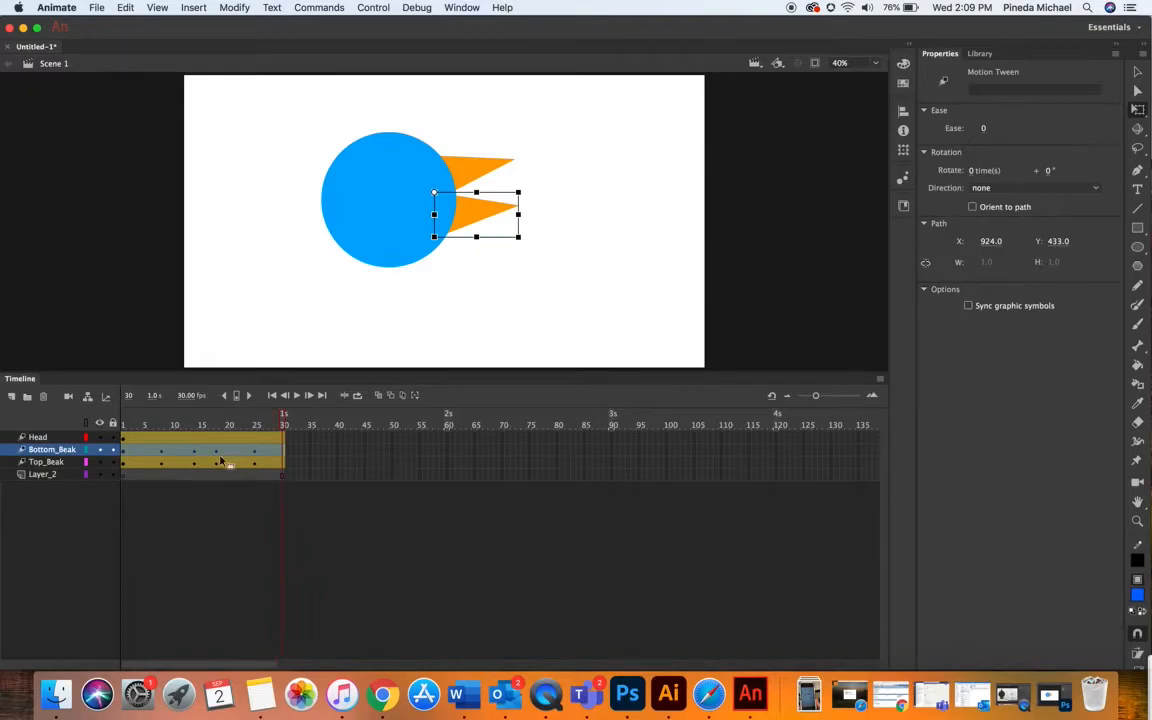
# Step through the frames between the frame 8 and frame 14 keyframes to examine the beak's timing.
pyautogui.click(163, 457)
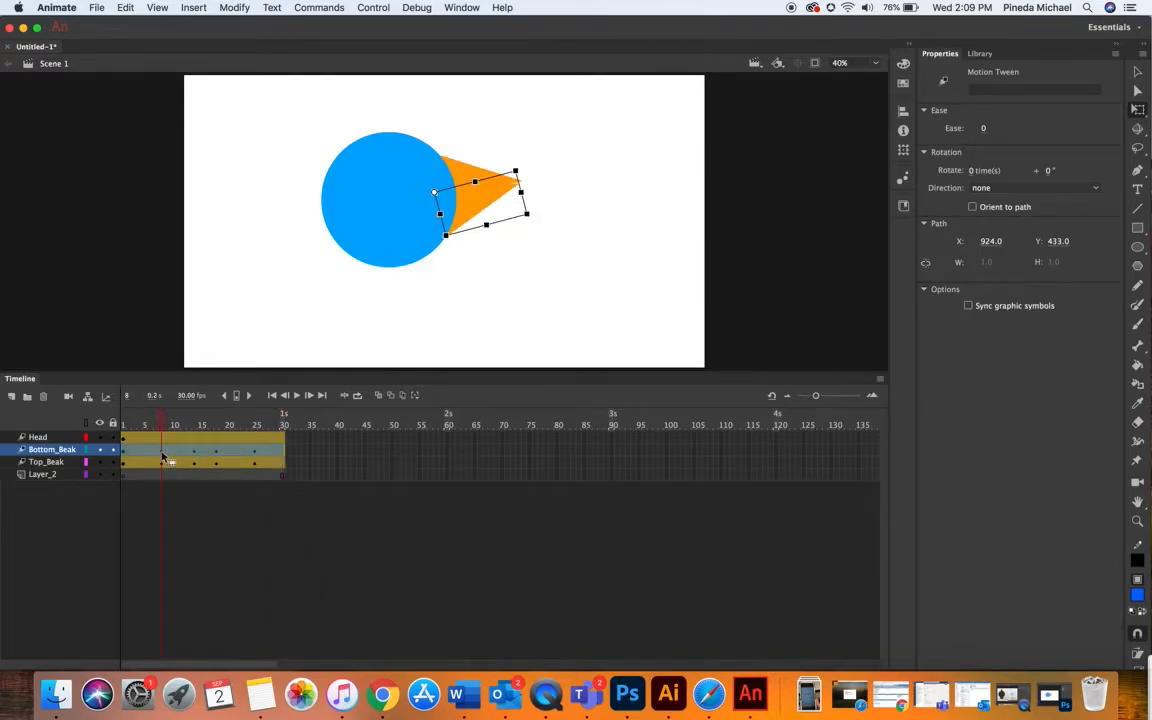
pyautogui.press('.')
pyautogui.press('.')
pyautogui.press('.')
pyautogui.press('.')
pyautogui.press('.')
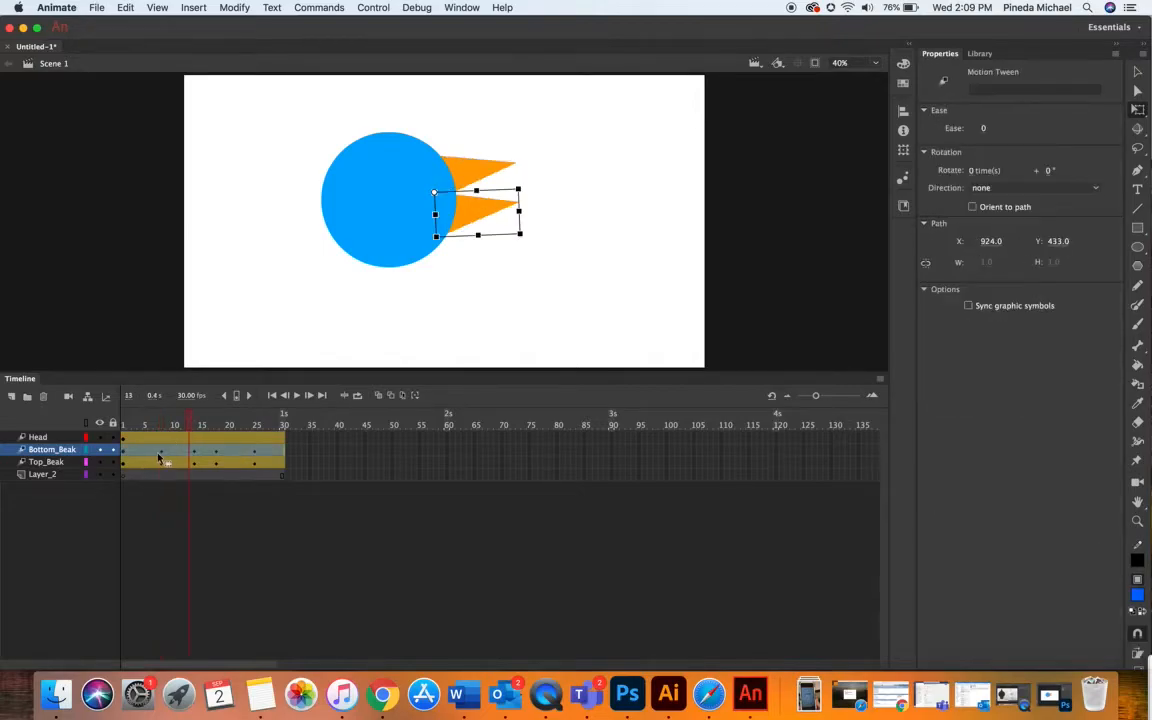
pyautogui.click(163, 457)
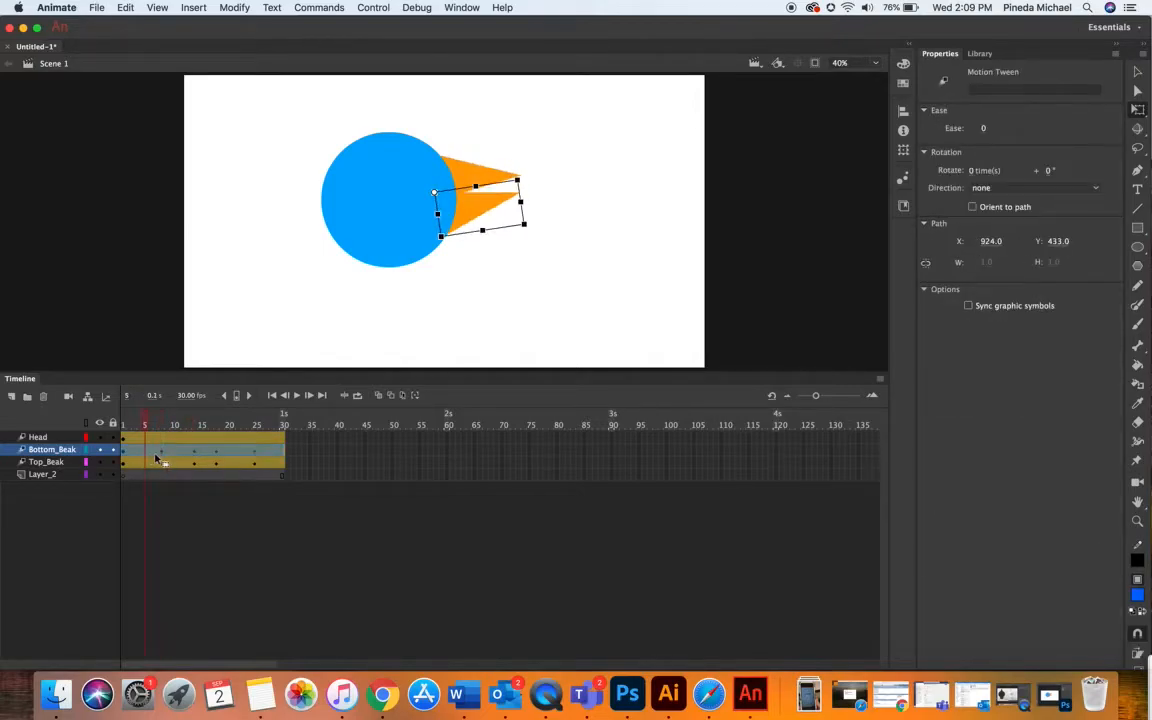
pyautogui.moveTo(163, 457)
pyautogui.mouseDown()
pyautogui.moveTo(148, 457)
pyautogui.moveTo(172, 462)
pyautogui.mouseUp()
pyautogui.doubleClick(172, 462)
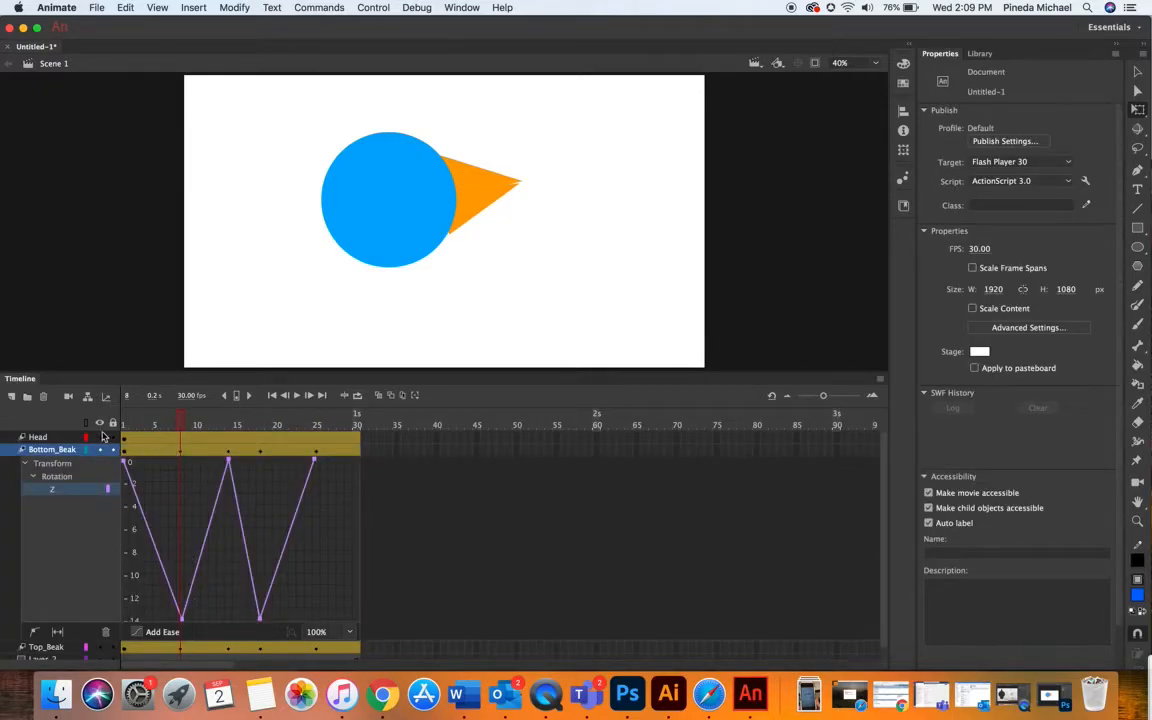
pyautogui.doubleClick(185, 453)
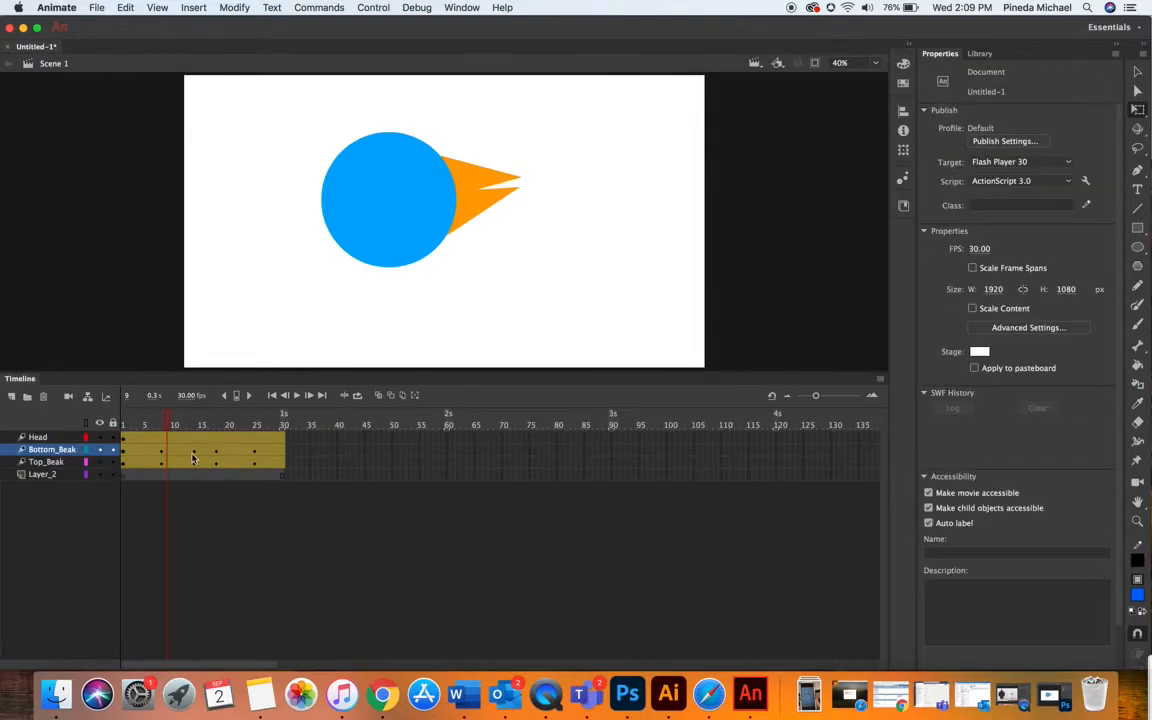
pyautogui.moveTo(162, 451); pyautogui.dragTo(151, 451)
pyautogui.click(390, 462)
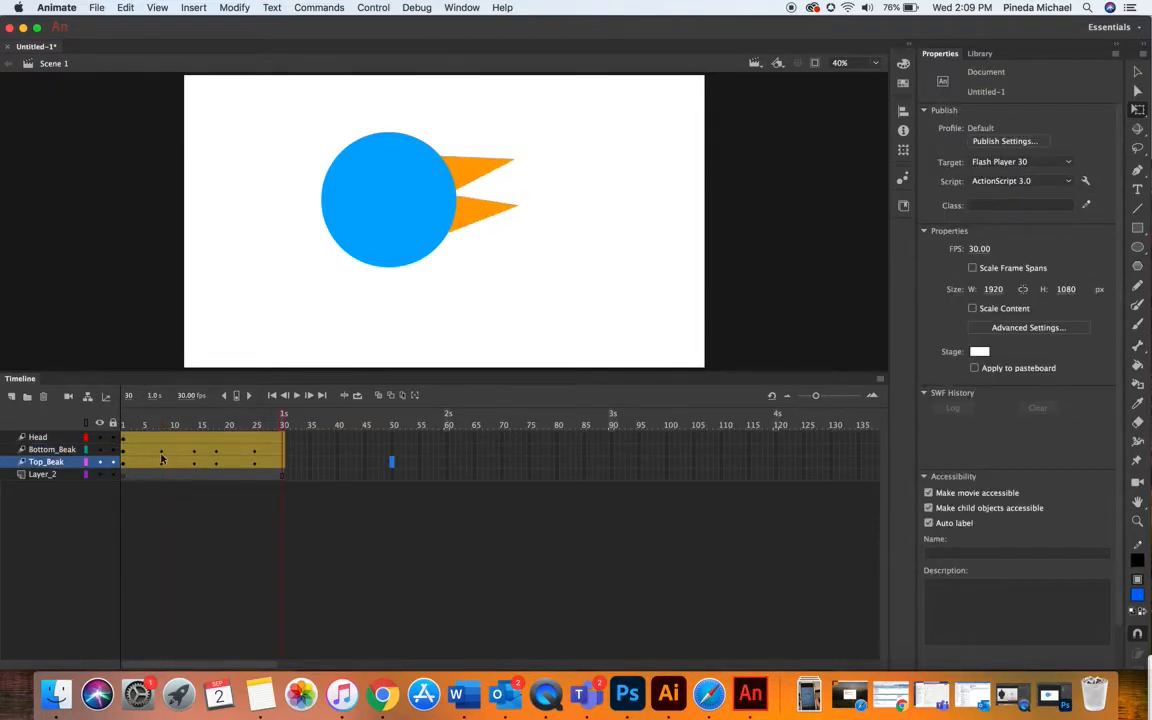
# Try to move the Bottom_Beak keyframe from frame 8 to frame 6.
pyautogui.click(160, 453)
pyautogui.moveTo(163, 456); pyautogui.dragTo(152, 455)
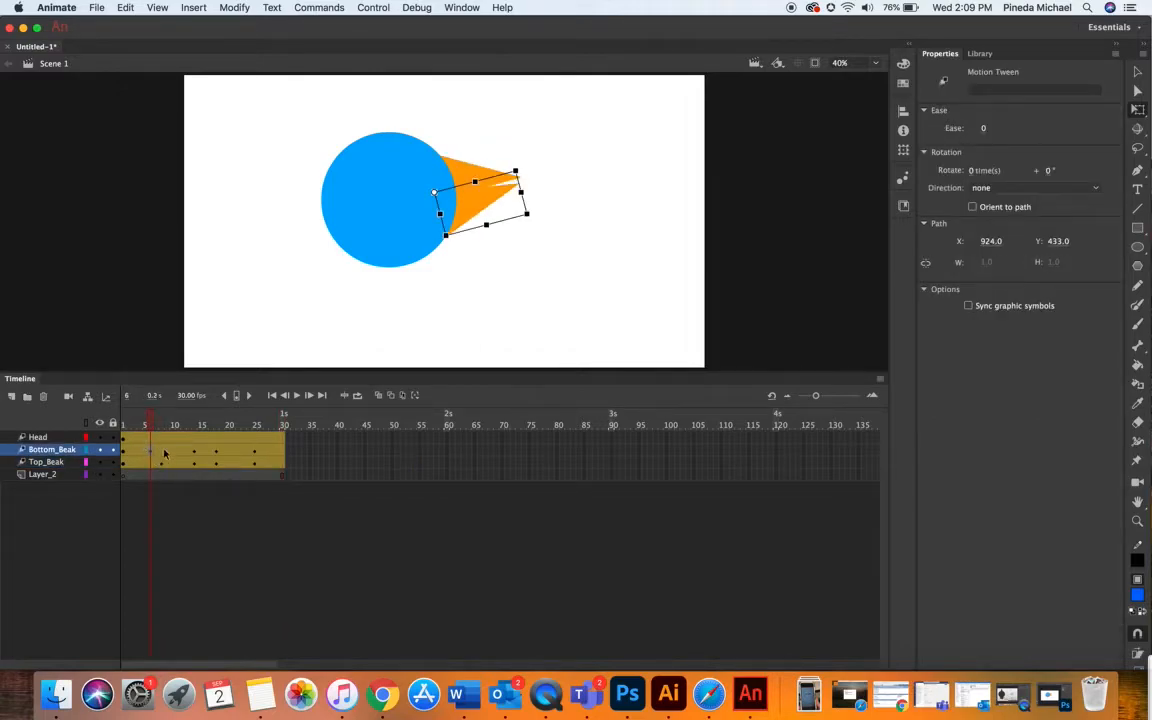
pyautogui.press('super+z')
pyautogui.click(165, 501)
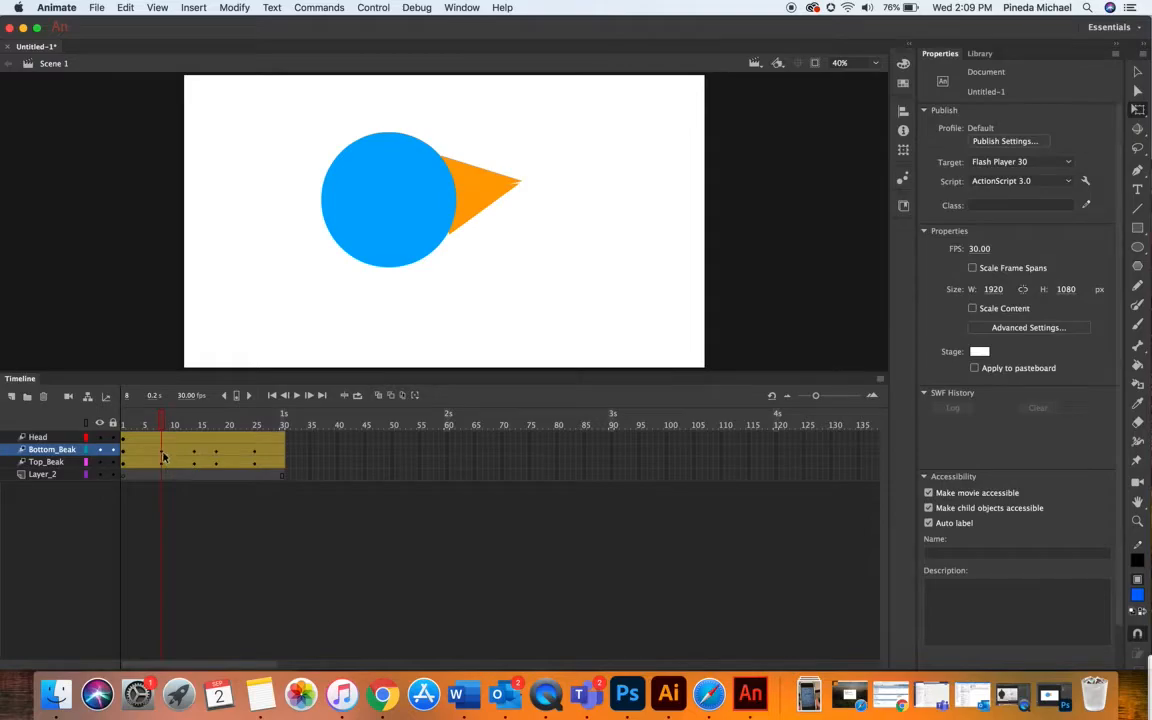
# Move the frame 8 keyframes of Bottom_Beak and Top_Beak to frame 5 and their frame 14 keyframes to frame 9.
pyautogui.click(164, 458)
pyautogui.moveTo(162, 455); pyautogui.dragTo(145, 455)
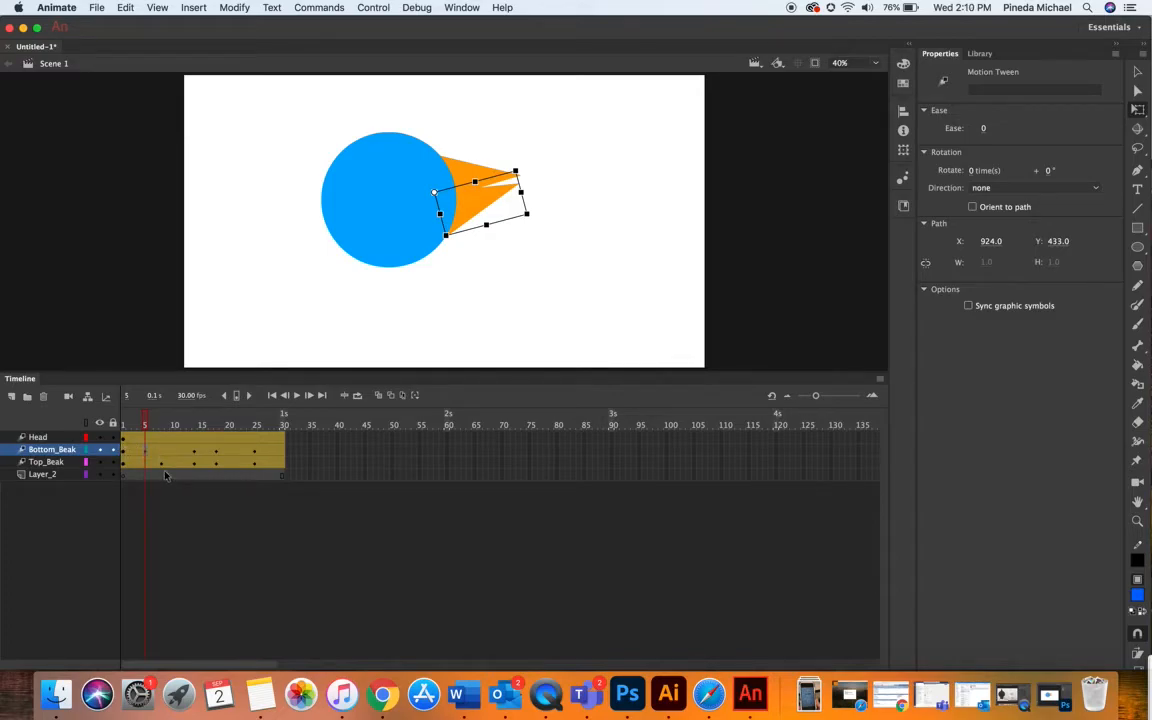
pyautogui.click(161, 464)
pyautogui.moveTo(161, 467)
pyautogui.mouseDown()
pyautogui.moveTo(145, 464)
pyautogui.moveTo(170, 455)
pyautogui.moveTo(169, 468)
pyautogui.mouseUp()
pyautogui.click(197, 454)
pyautogui.click(172, 462)
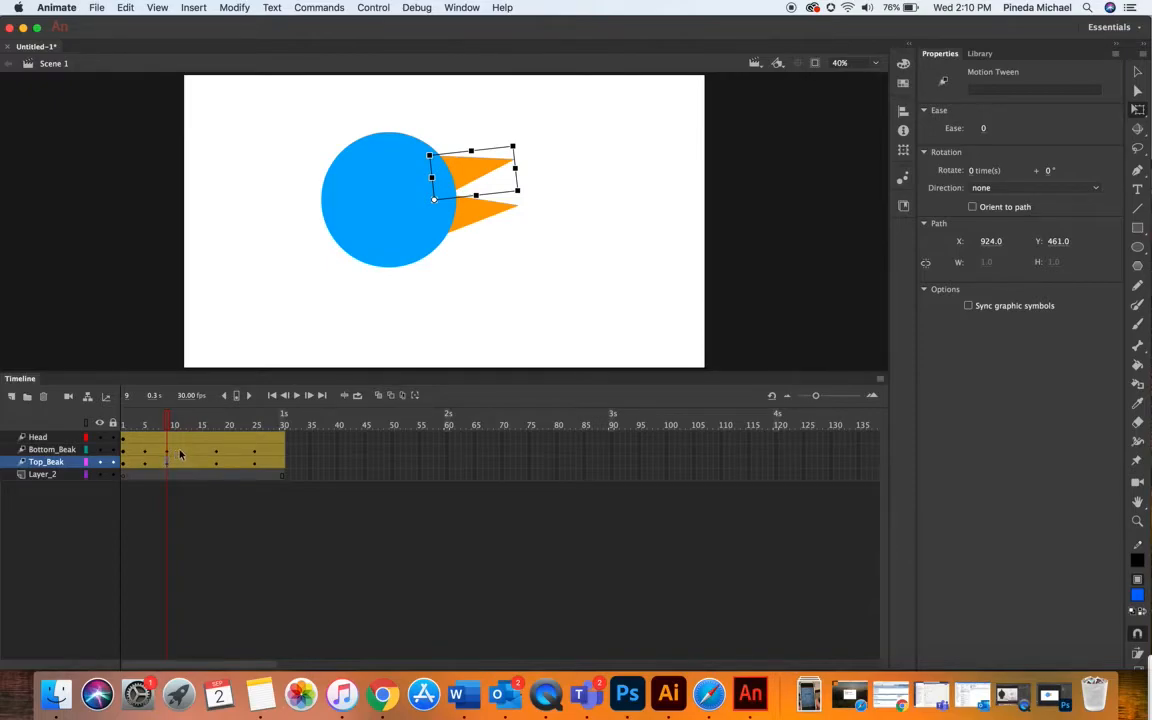
# In the Bottom_Beak tween's rotation graph, move the frame 18 keyframe to frame 14 and the frame 25 keyframe to frame 19.
pyautogui.click(181, 450)
pyautogui.doubleClick(181, 450)
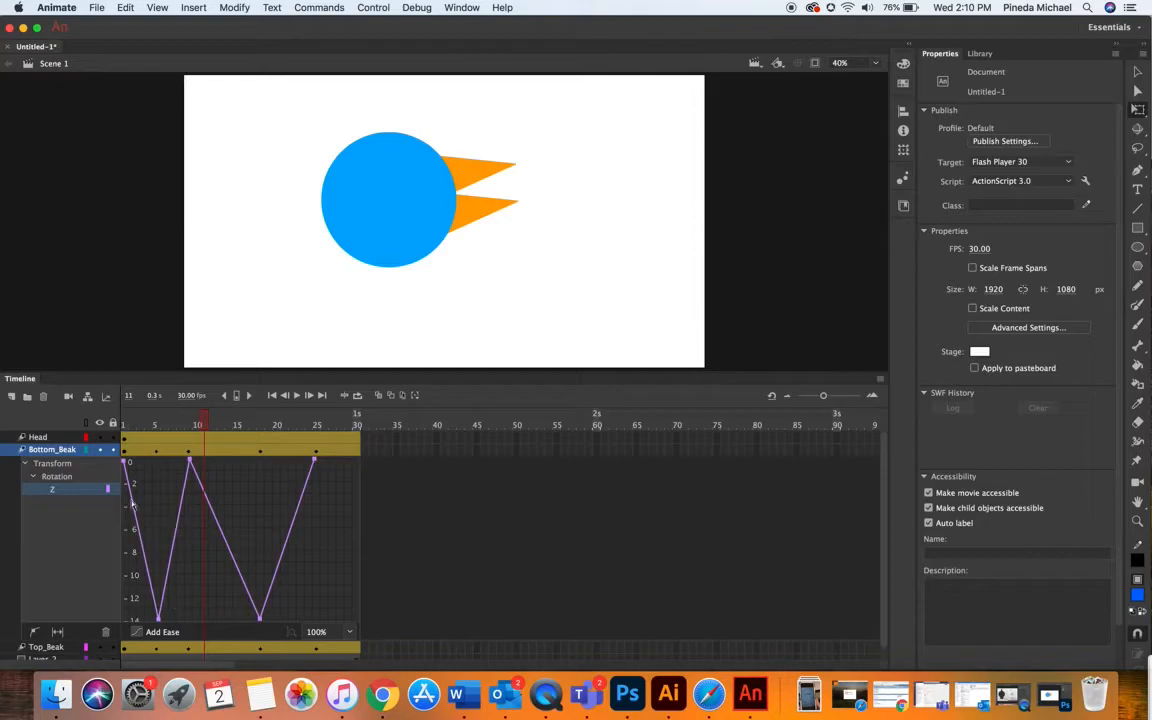
pyautogui.moveTo(261, 619); pyautogui.dragTo(221, 620)
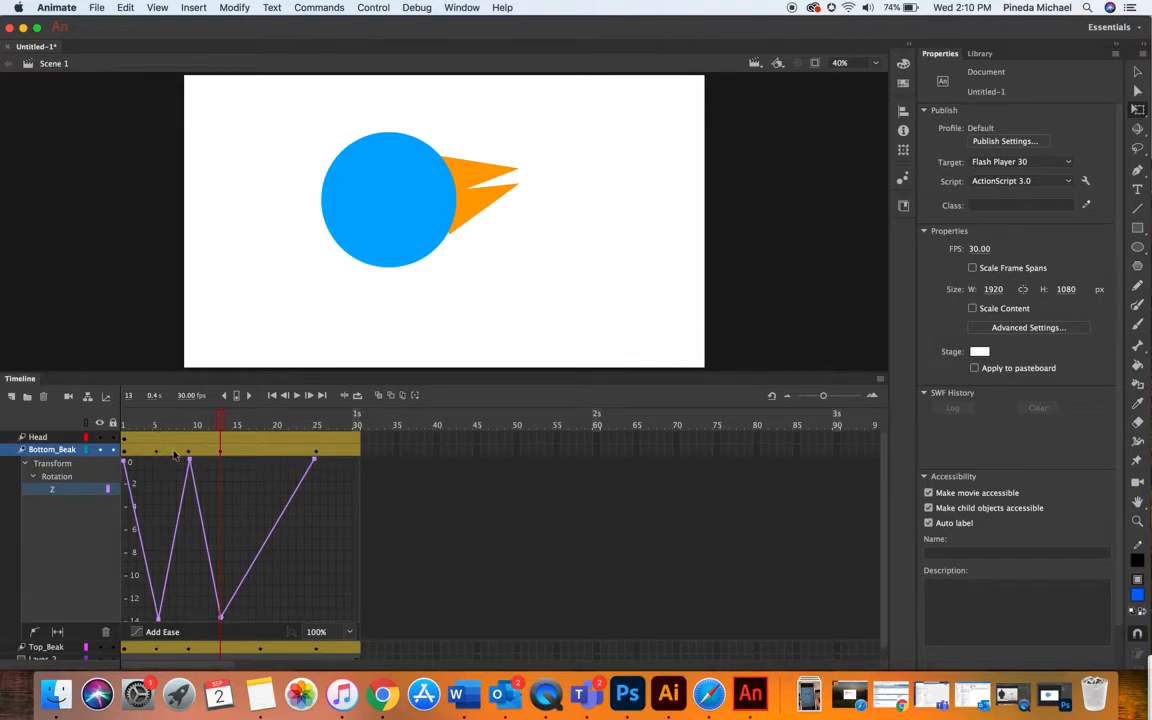
pyautogui.moveTo(220, 617); pyautogui.dragTo(229, 620)
pyautogui.moveTo(315, 460); pyautogui.dragTo(267, 459)
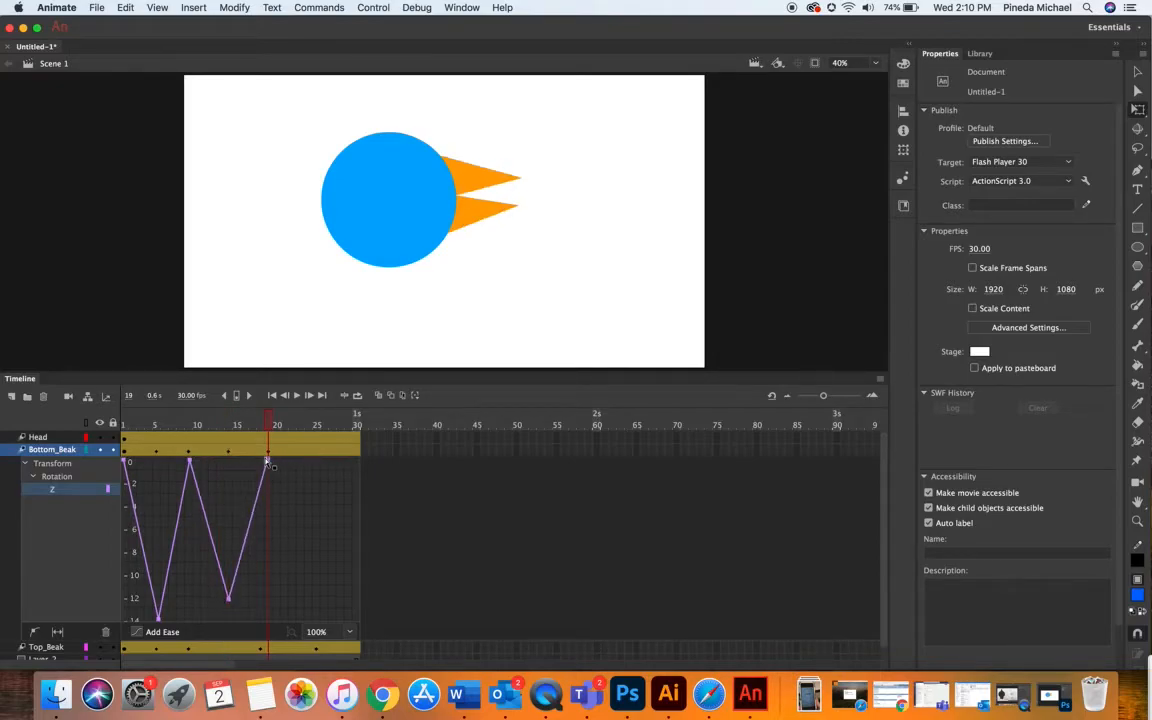
# Set the Bottom_Beak rotation at frame 14 to about -15° in the graph and close the motion editor.
pyautogui.click(231, 604)
pyautogui.moveTo(230, 608)
pyautogui.mouseDown()
pyautogui.moveTo(230, 626)
pyautogui.moveTo(228, 585)
pyautogui.mouseUp()
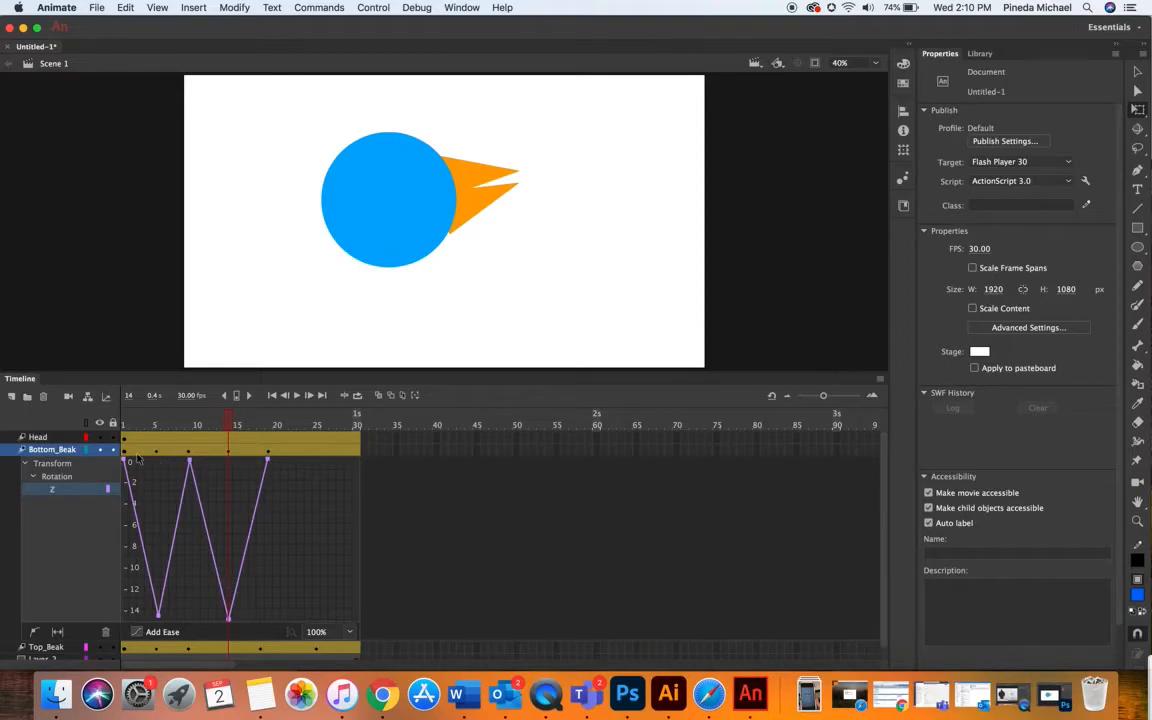
pyautogui.doubleClick(174, 451)
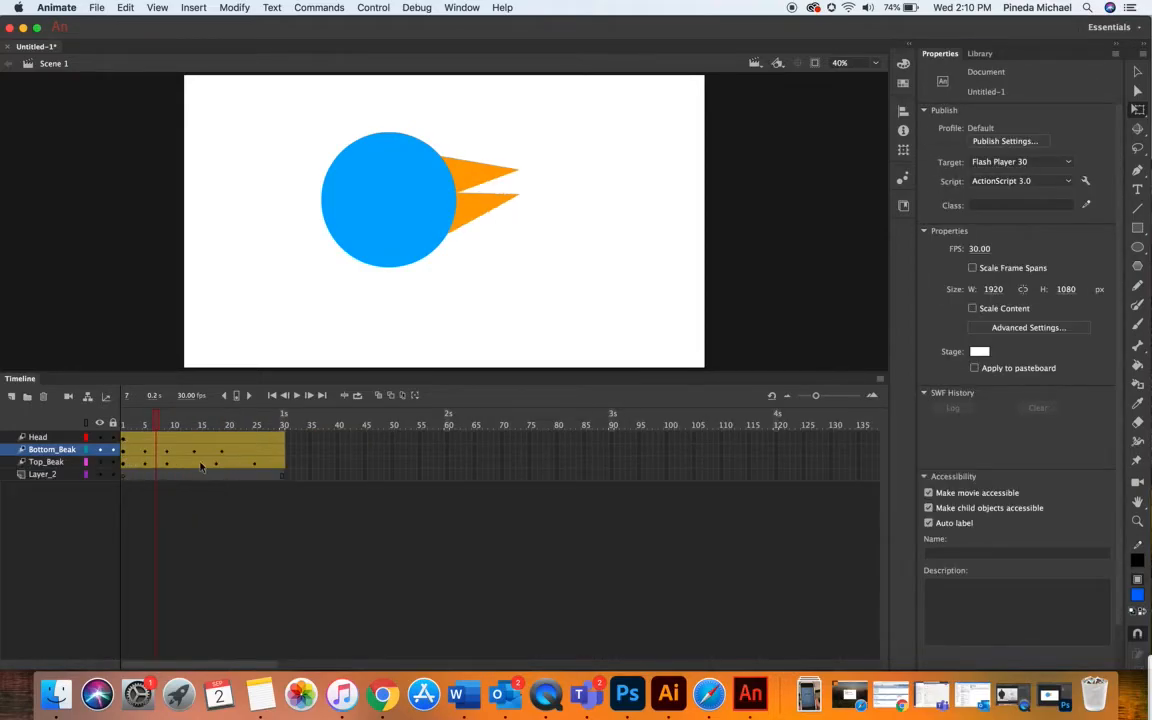
# Move the Top_Beak keyframes at frames 18 and 25 to frames 14 and 19, and play back the animation.
pyautogui.moveTo(219, 466)
pyautogui.mouseDown()
pyautogui.moveTo(194, 468)
pyautogui.moveTo(227, 468)
pyautogui.mouseUp()
pyautogui.click(255, 466)
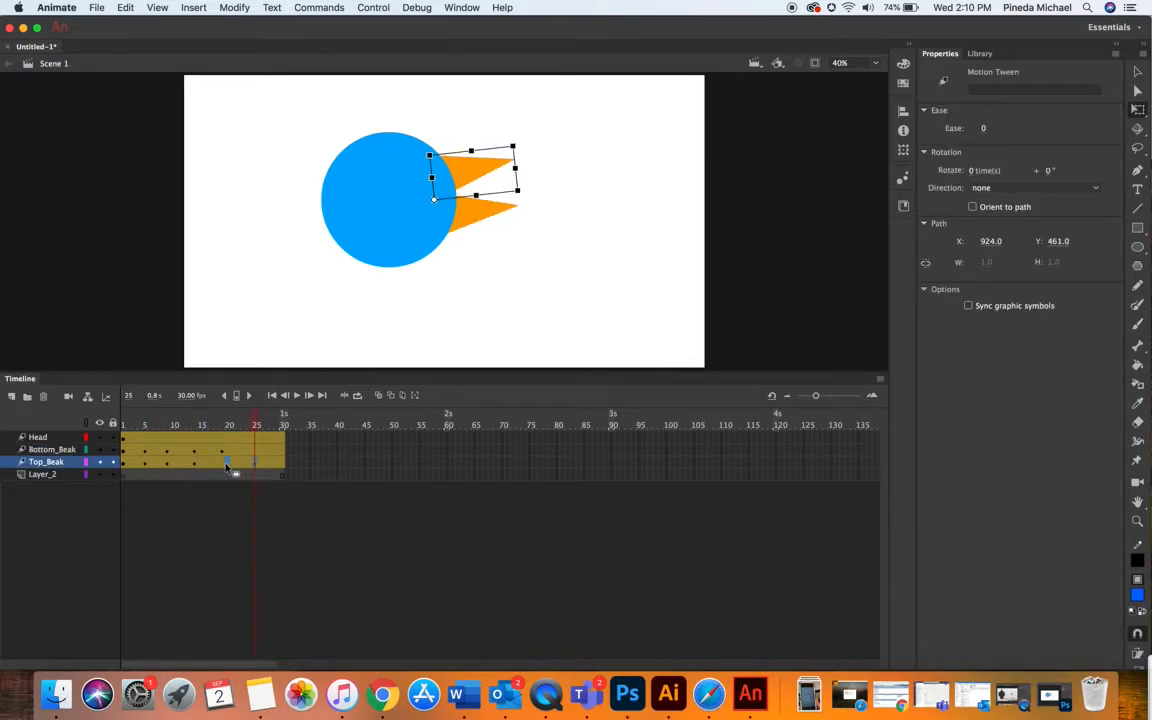
pyautogui.moveTo(165, 423); pyautogui.dragTo(102, 418)
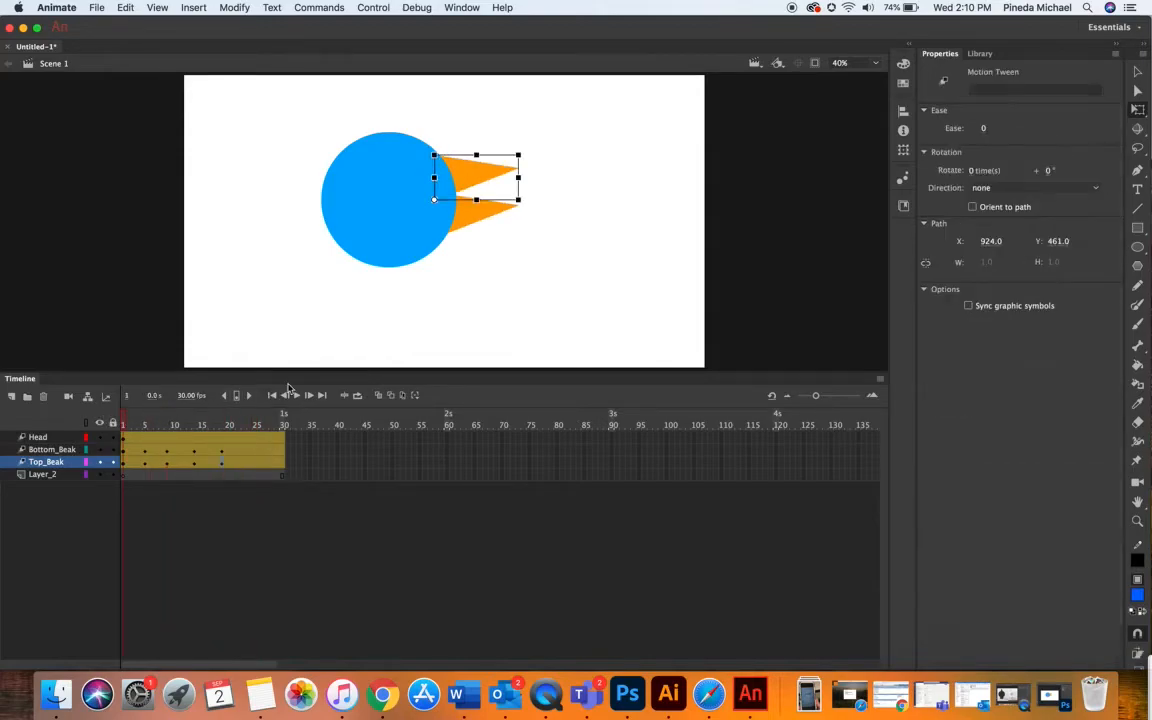
pyautogui.click(297, 397)
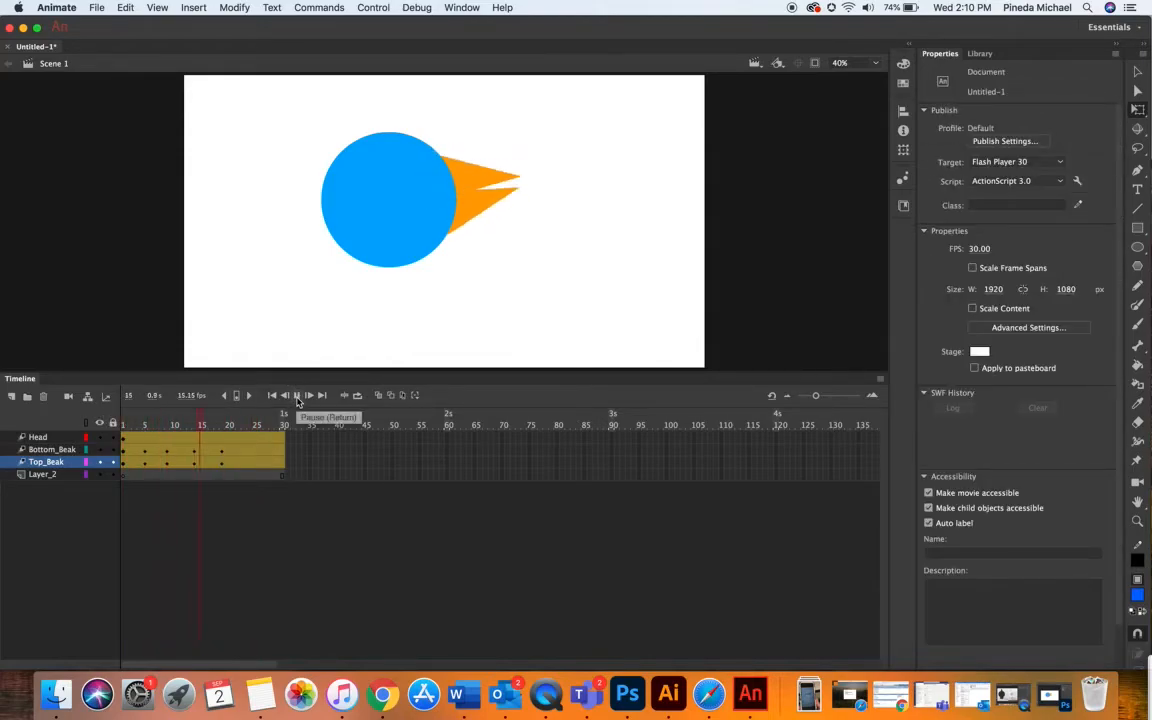
pyautogui.moveTo(169, 417); pyautogui.dragTo(161, 443)
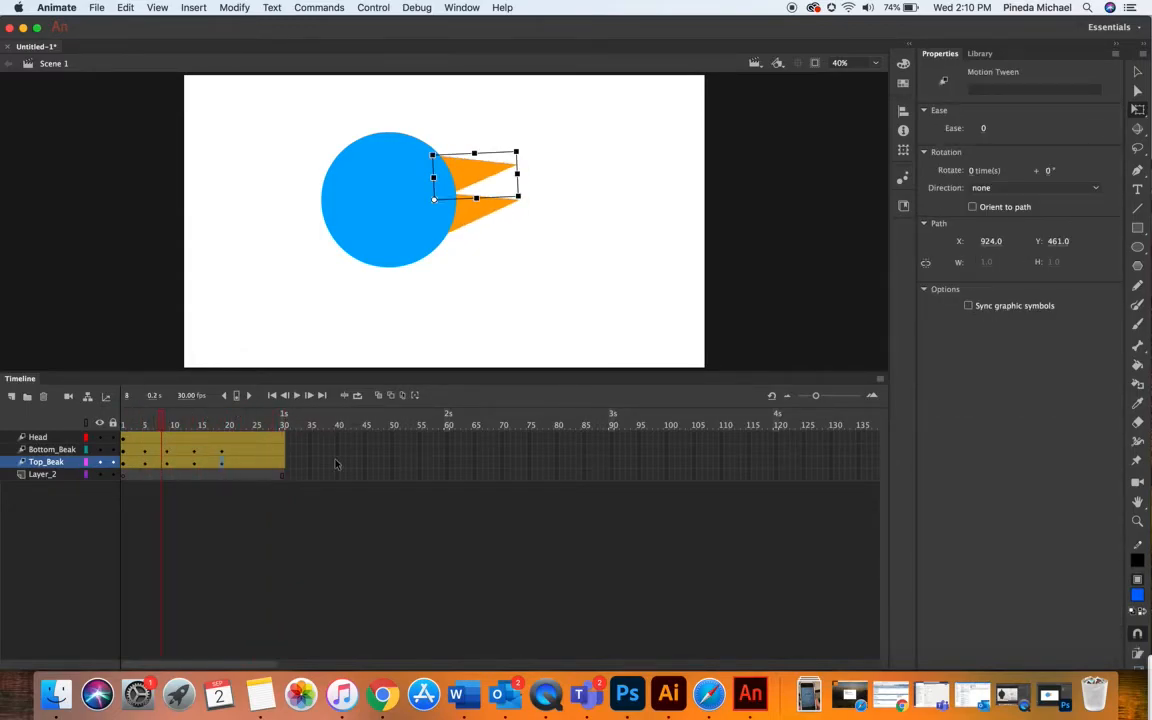
# Scrub through and play back the timeline to examine the timing of the beak's opening and closing.
pyautogui.moveTo(170, 427); pyautogui.dragTo(165, 429)
pyautogui.press('Return')
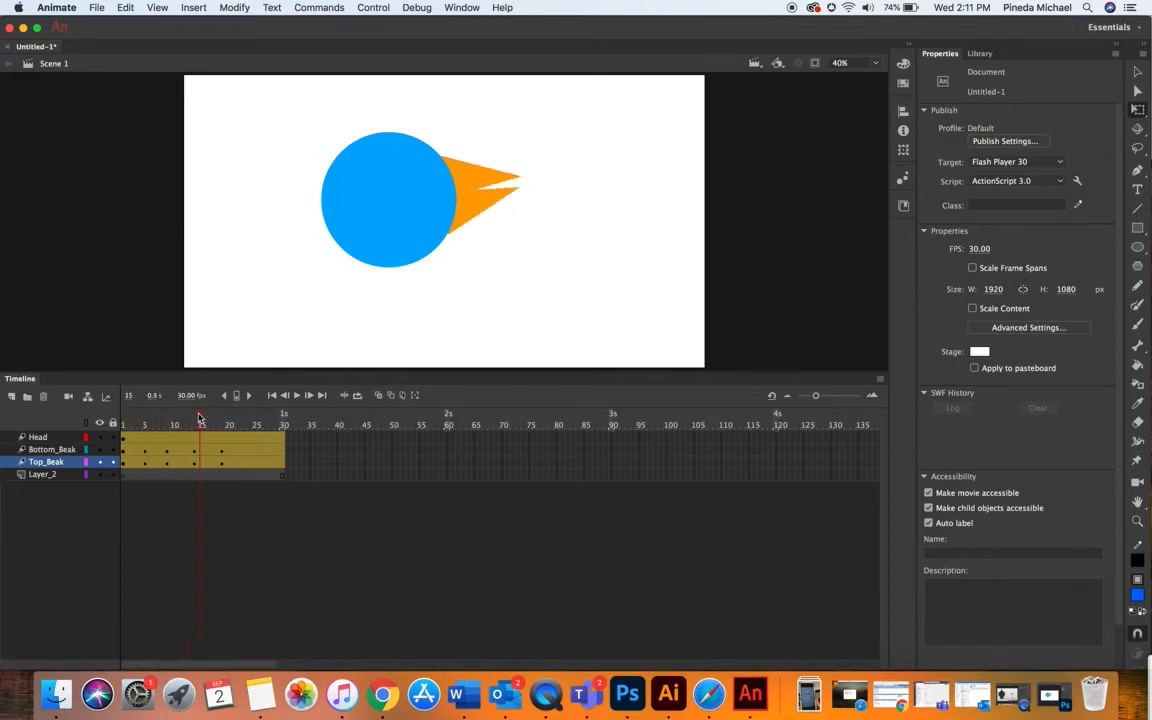
pyautogui.moveTo(161, 408)
pyautogui.mouseDown()
pyautogui.moveTo(194, 410)
pyautogui.moveTo(157, 404)
pyautogui.mouseUp()
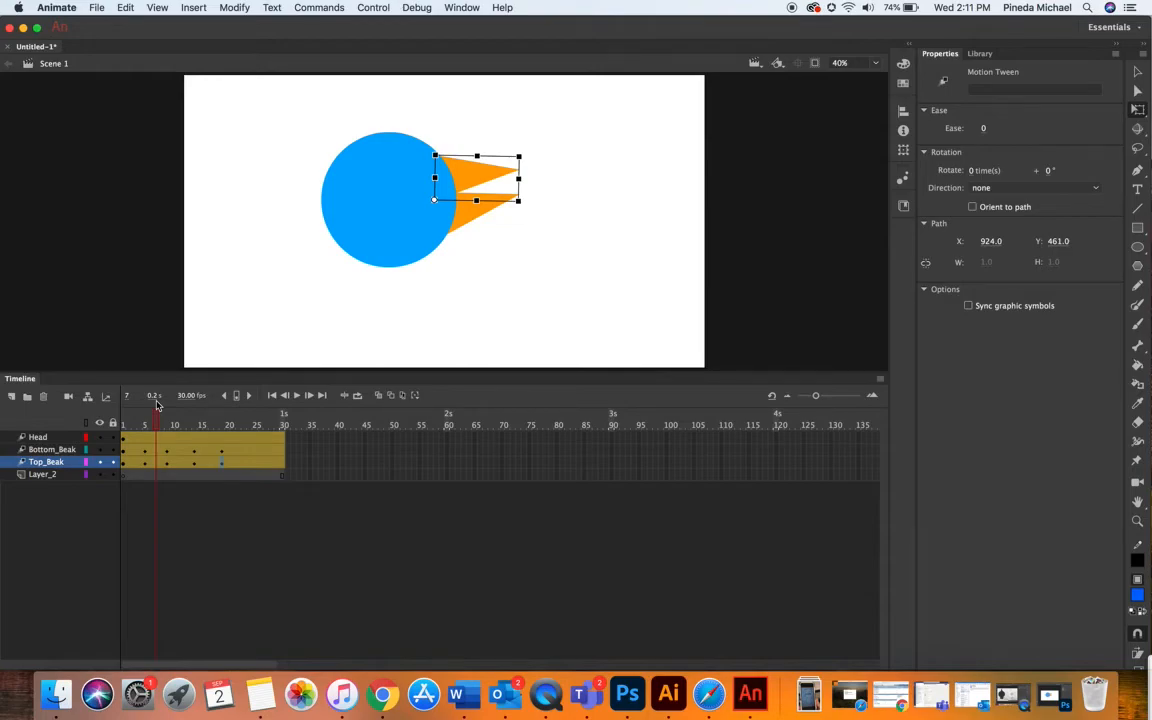
pyautogui.press('Return')
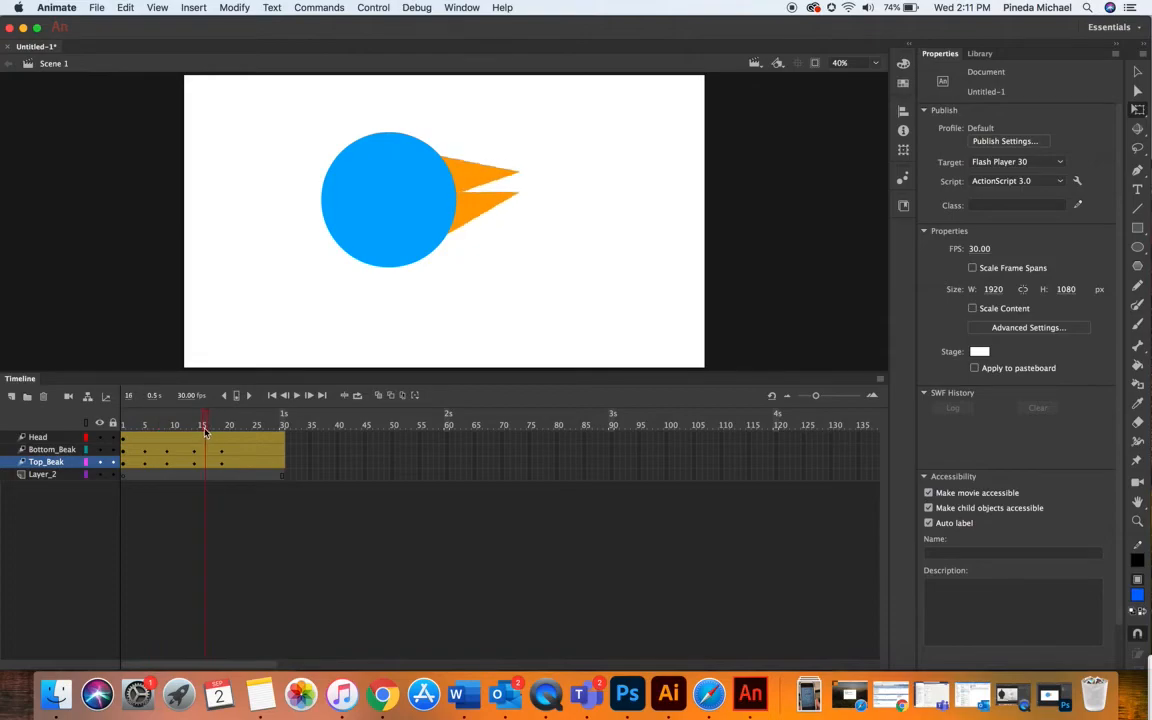
pyautogui.click(465, 170)
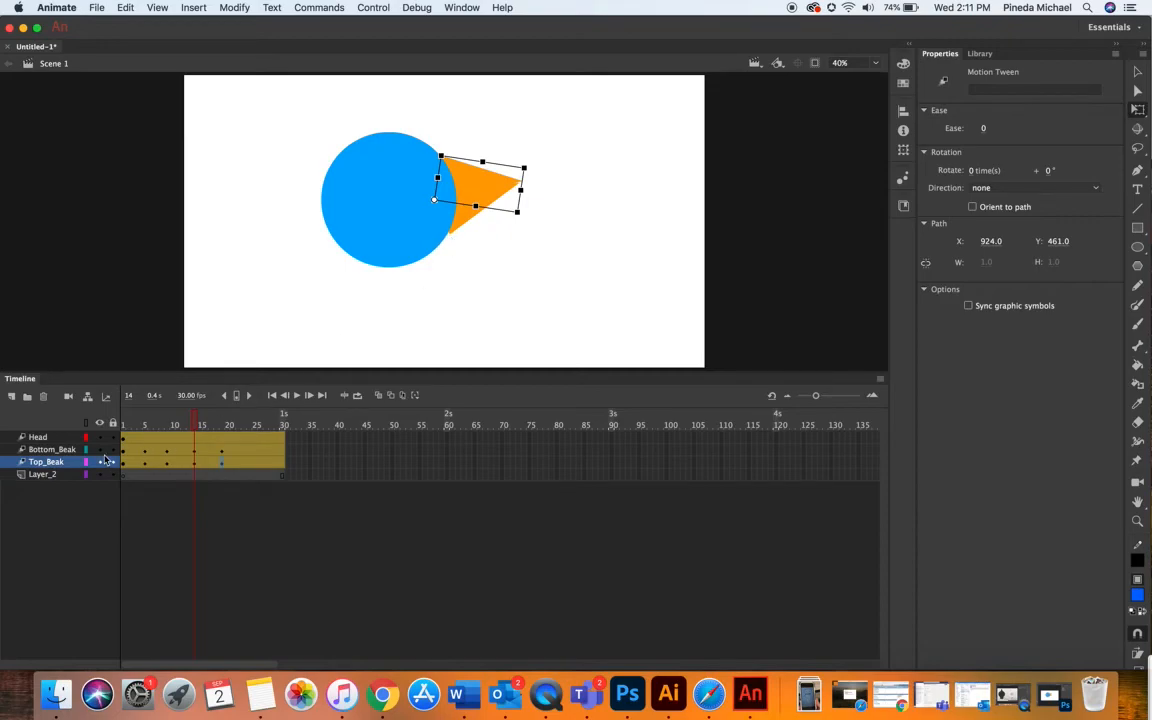
# Remove the motion tween from the Head layer.
pyautogui.click(40, 437)
pyautogui.click(169, 443)
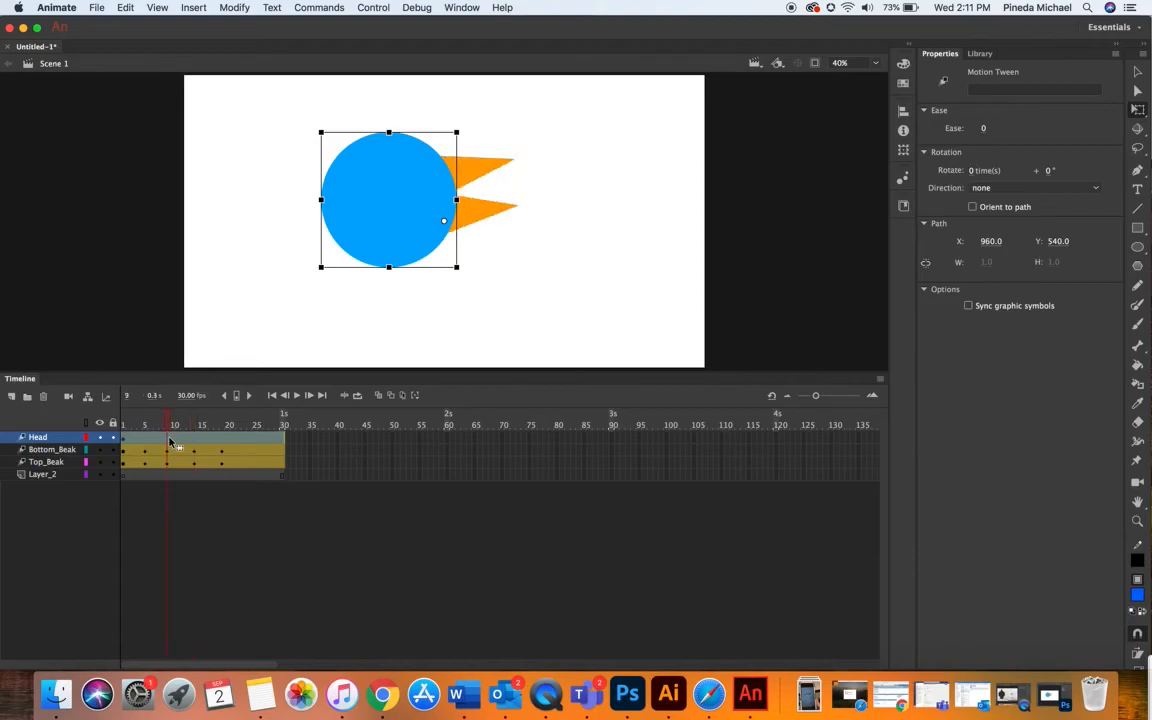
pyautogui.rightClick(169, 443)
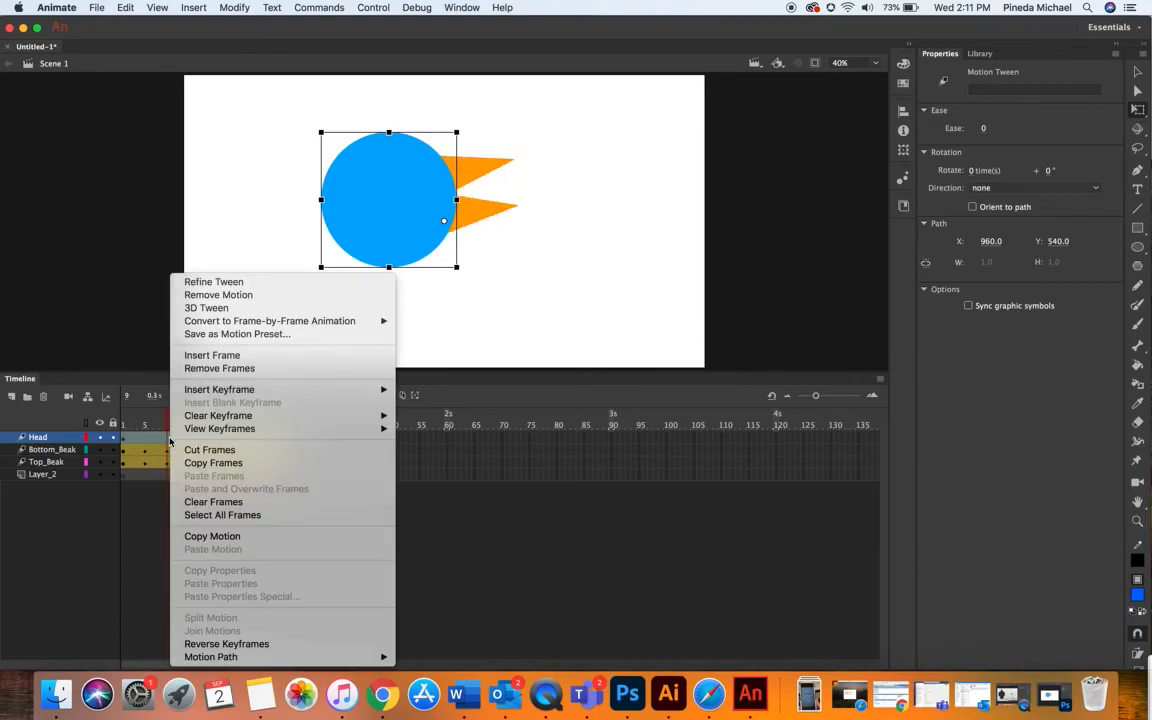
pyautogui.click(224, 296)
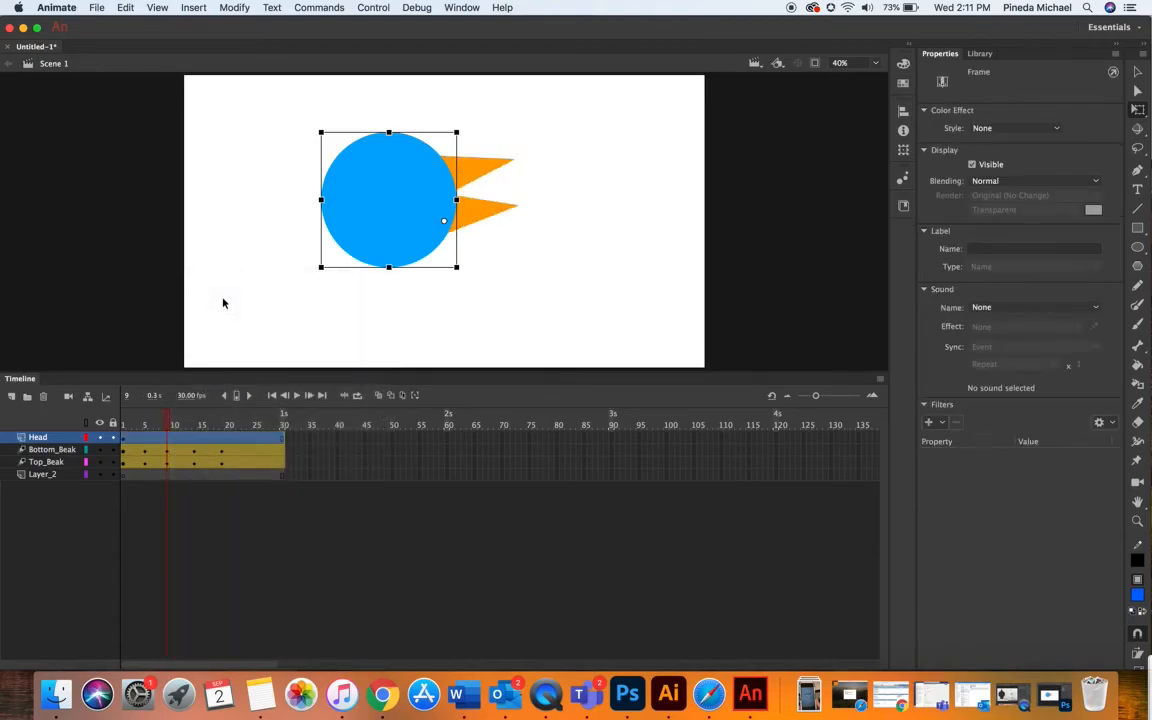
pyautogui.click(275, 541)
# Move the head slightly toward the beak, to X 534.80 and Y 212.00, and scrub through the animation to check the overlap.
pyautogui.click(200, 437)
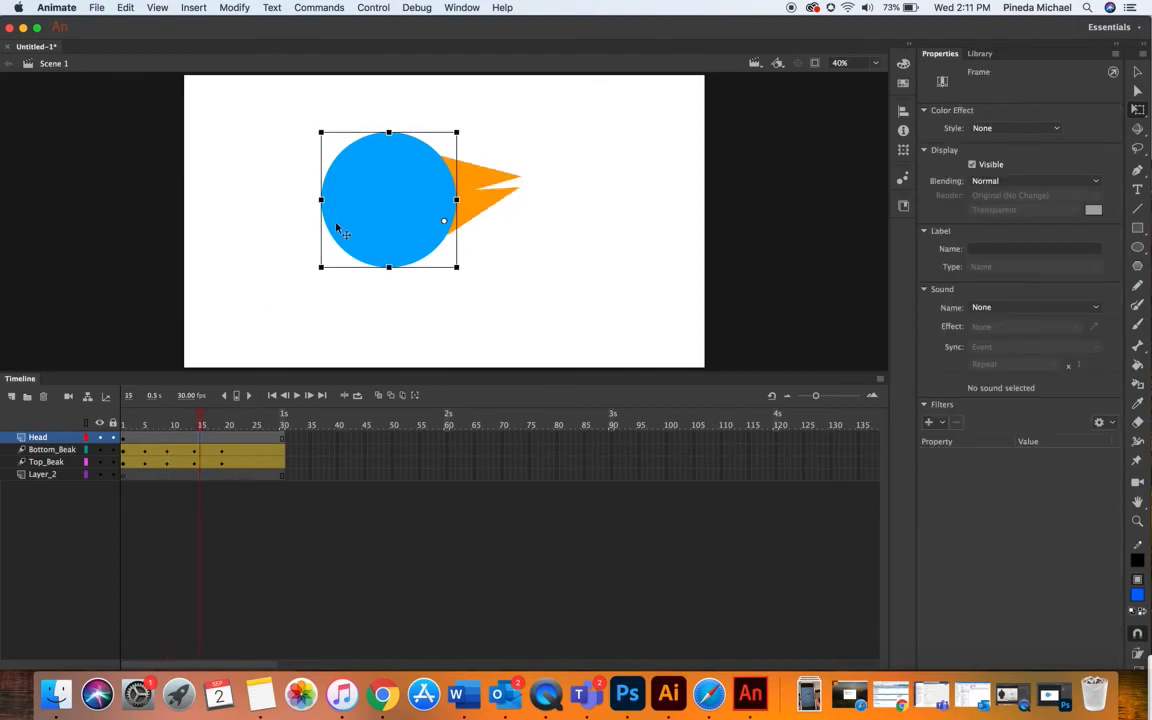
pyautogui.moveTo(350, 220)
pyautogui.mouseDown()
pyautogui.moveTo(296, 218)
pyautogui.moveTo(358, 224)
pyautogui.mouseUp()
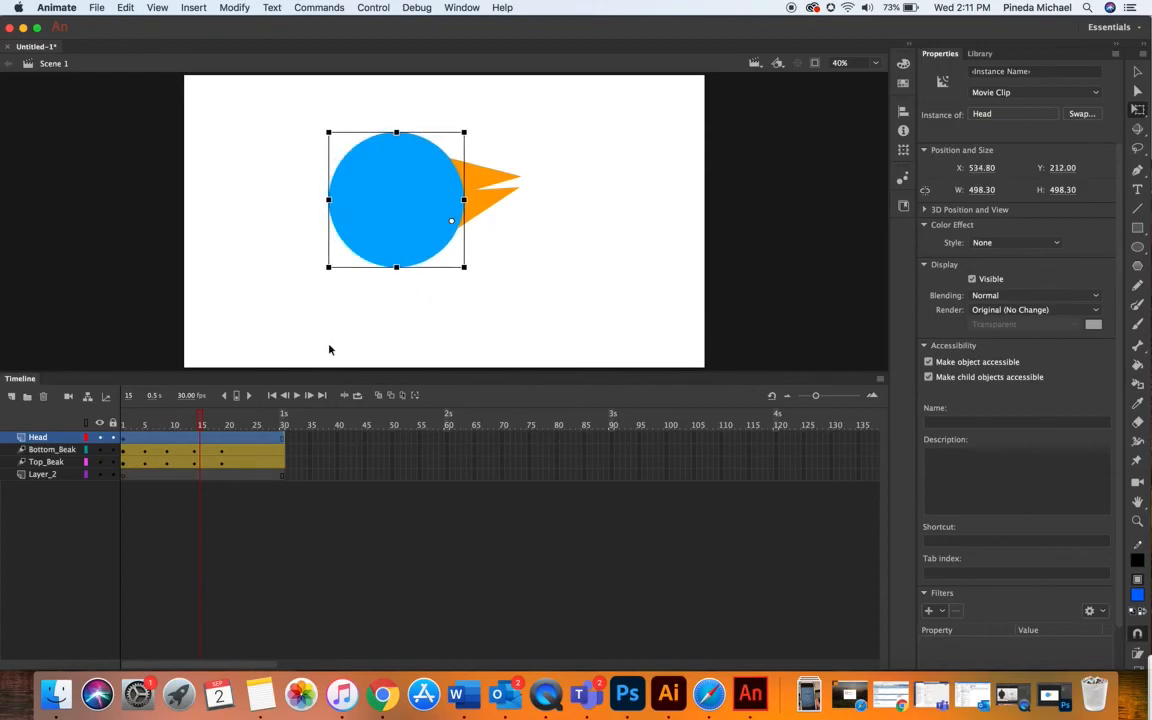
pyautogui.moveTo(203, 416)
pyautogui.mouseDown()
pyautogui.moveTo(144, 418)
pyautogui.moveTo(225, 418)
pyautogui.moveTo(103, 420)
pyautogui.moveTo(247, 420)
pyautogui.moveTo(190, 418)
pyautogui.mouseUp()
pyautogui.moveTo(92, 417); pyautogui.dragTo(151, 424)
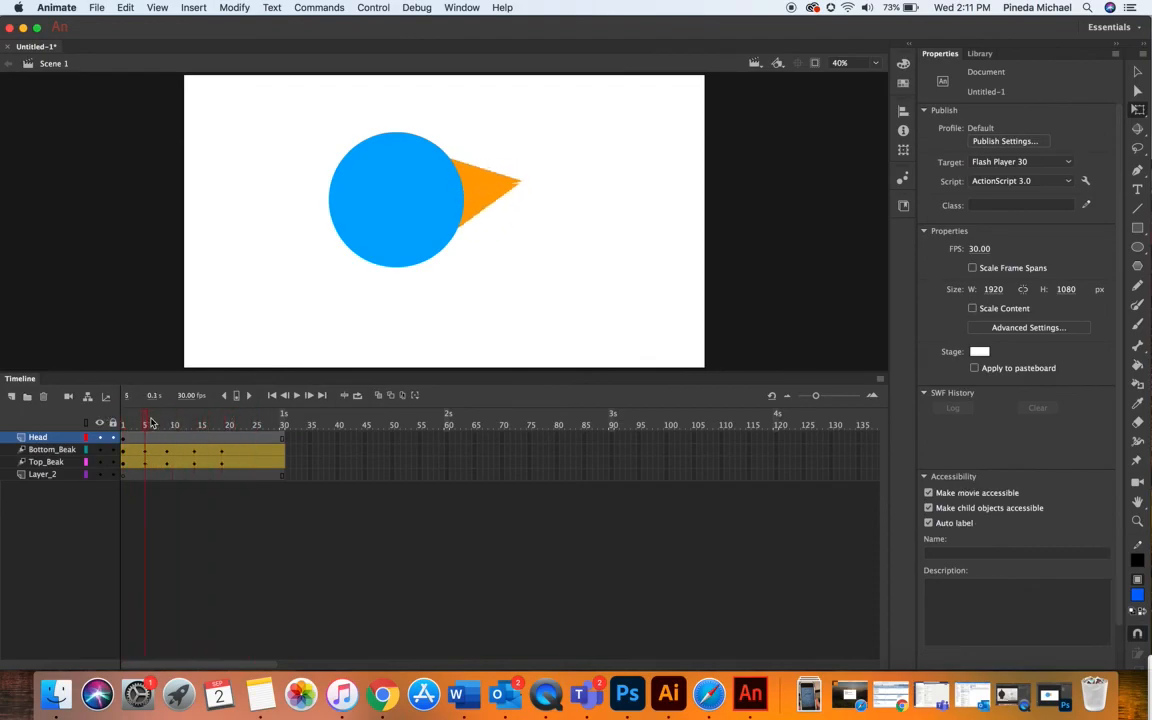